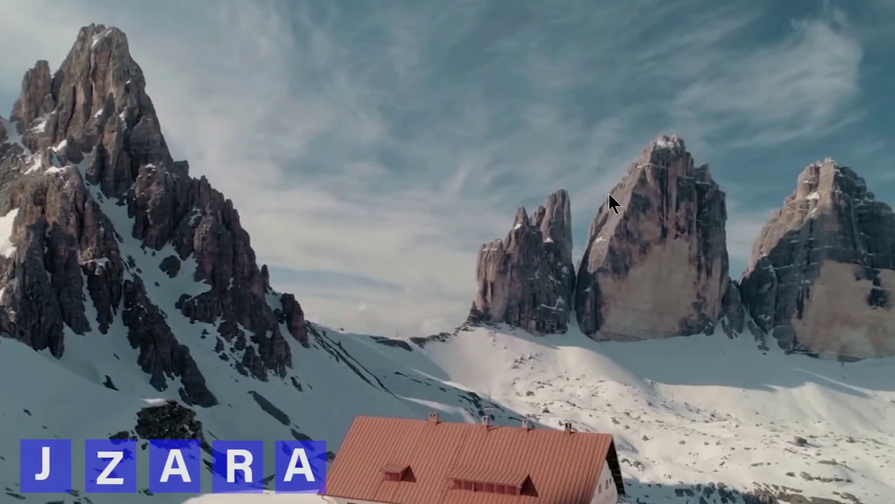
Step: Exit the full-screen playback of the finished JZARA title
key(Escape)
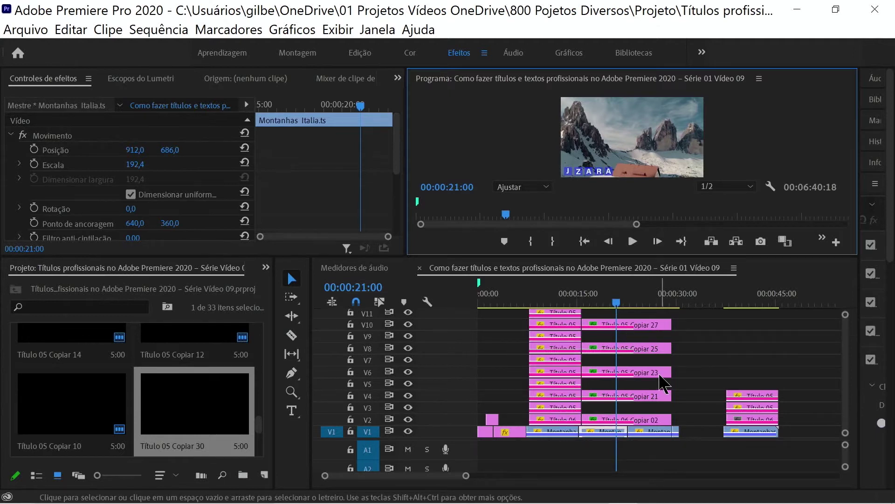
Step: Save the project and enlarge the timeline panel
key(ctrl+s)
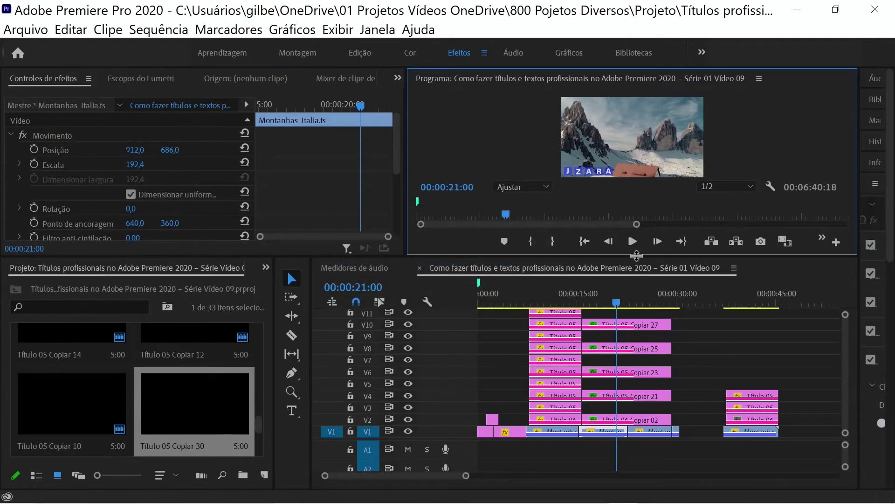
drag(640, 241, 641, 260)
Step: Move the playhead to about 00:00:39:13, select Título 06 on V2, and make video tracks taller
drag(709, 320, 741, 326)
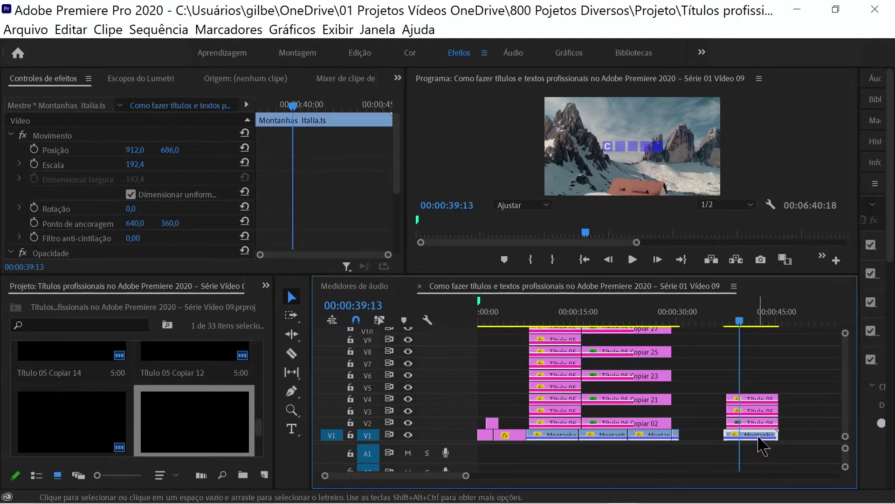
click(749, 422)
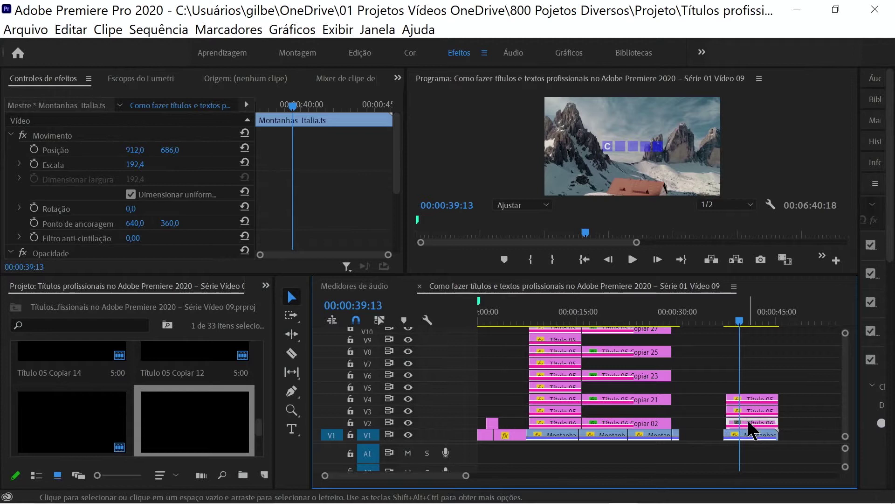
key(ctrl+equal)
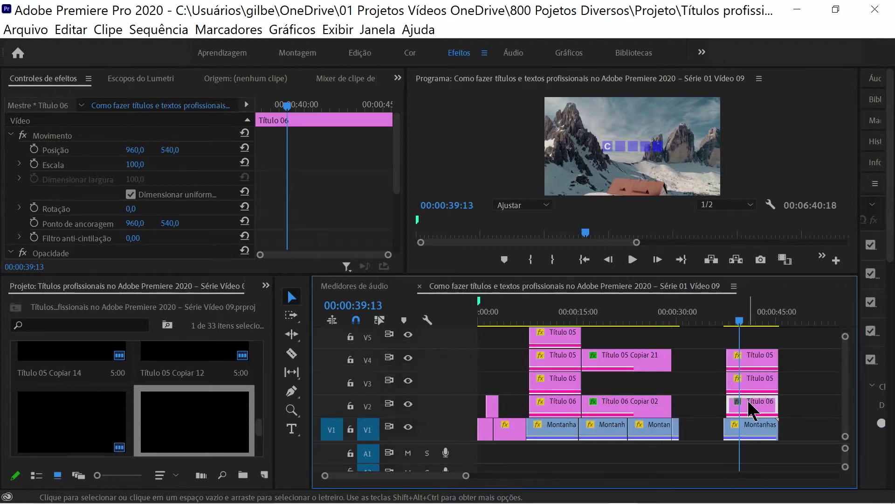
double_click(749, 407)
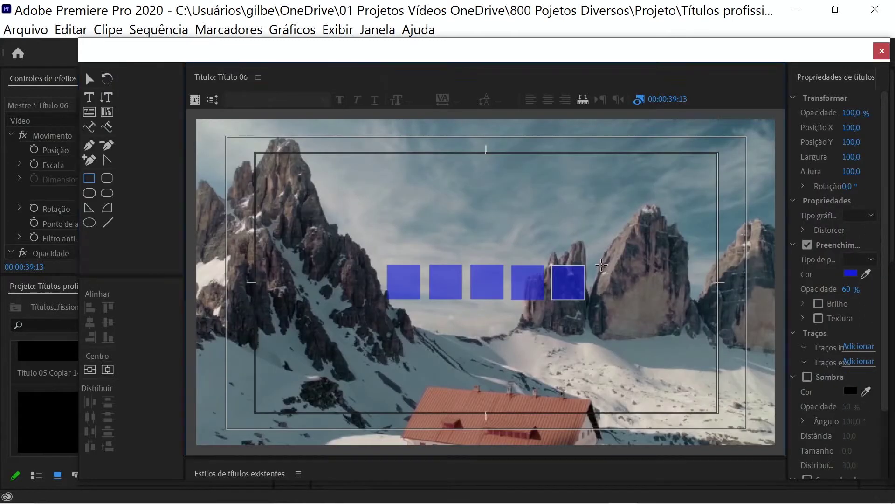
drag(602, 264, 628, 300)
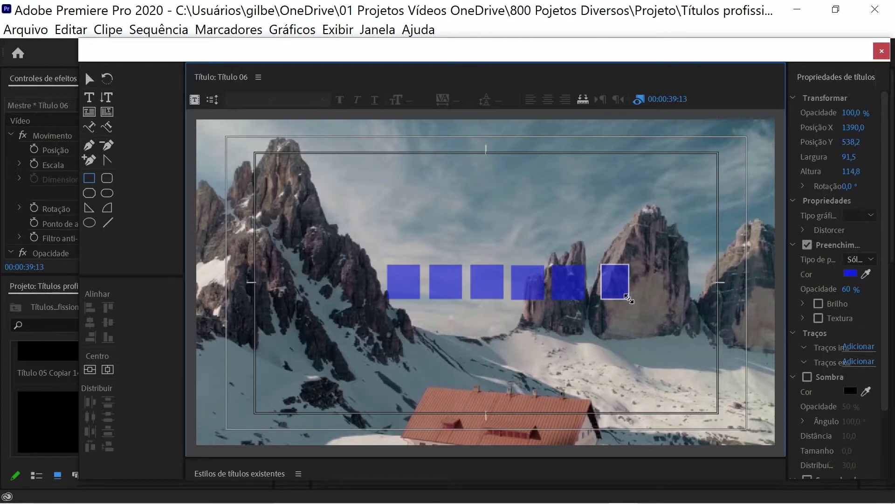
click(617, 290)
drag(616, 283, 611, 284)
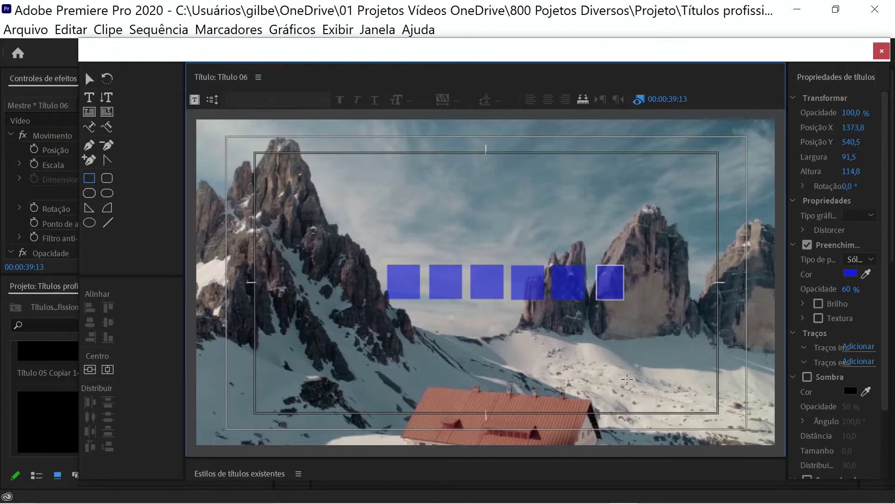
key(Delete)
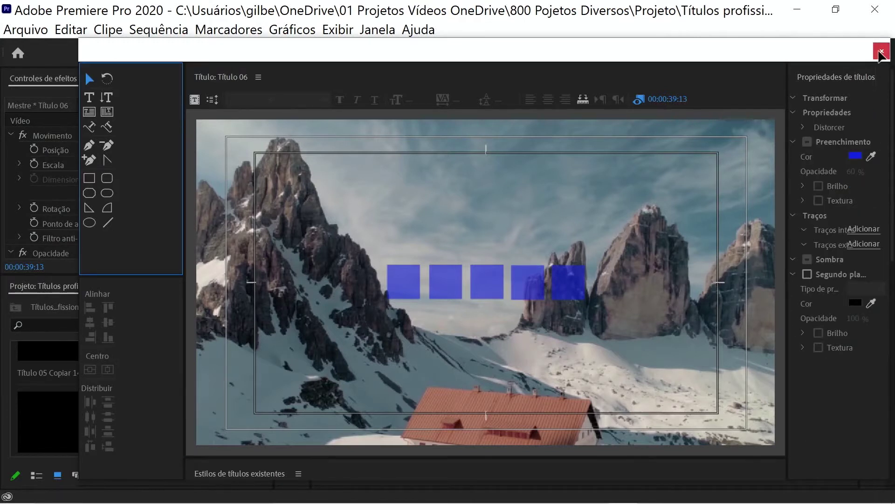
click(882, 55)
click(758, 378)
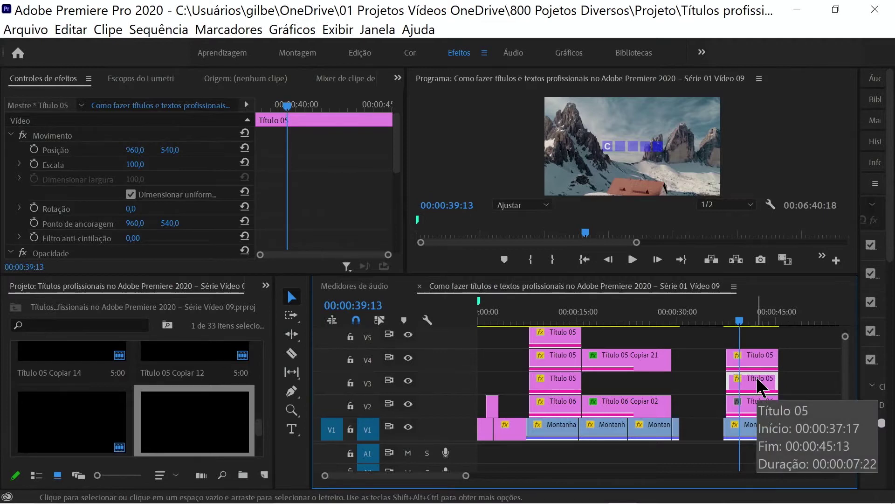
Step: Open Título 05 in the Titler and draw a tall narrow text box beside its letters
double_click(757, 379)
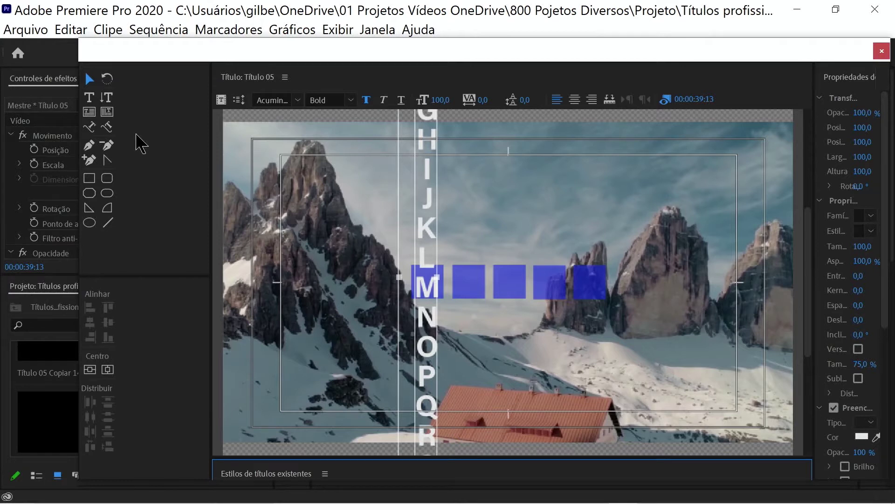
click(89, 97)
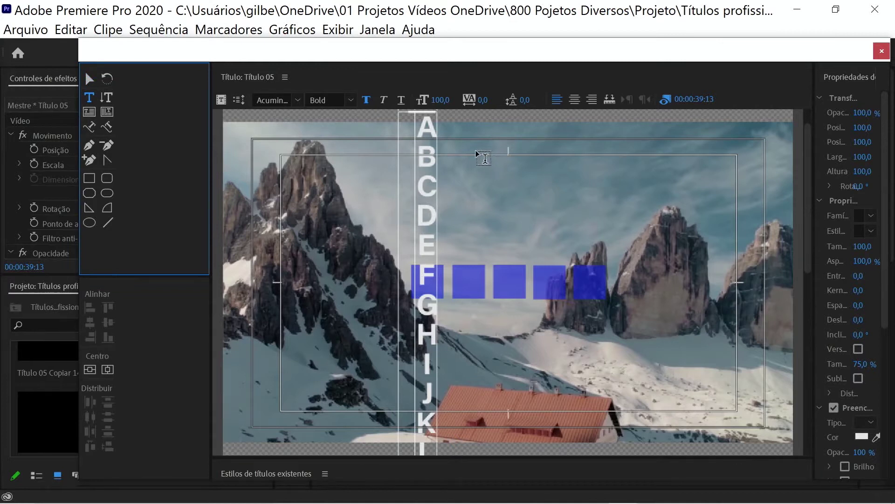
click(484, 128)
mouse_move(484, 127)
mouse_down()
mouse_move(500, 391)
mouse_move(513, 448)
mouse_up()
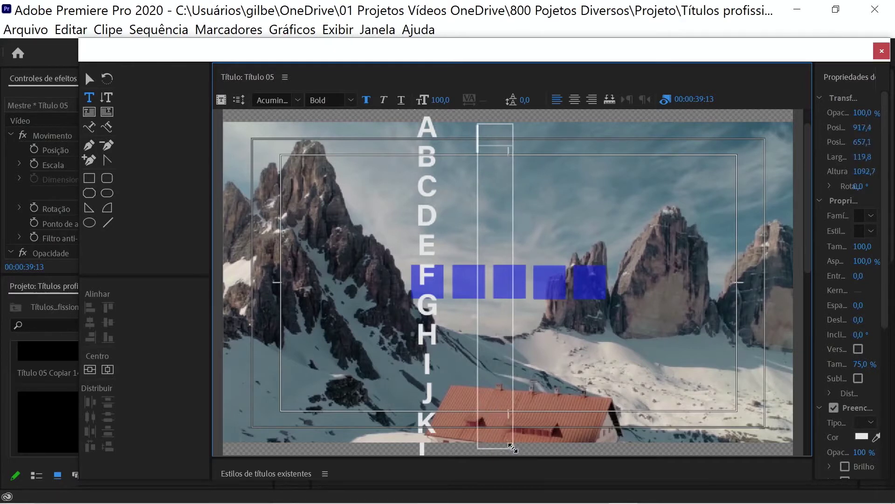
drag(513, 448, 513, 451)
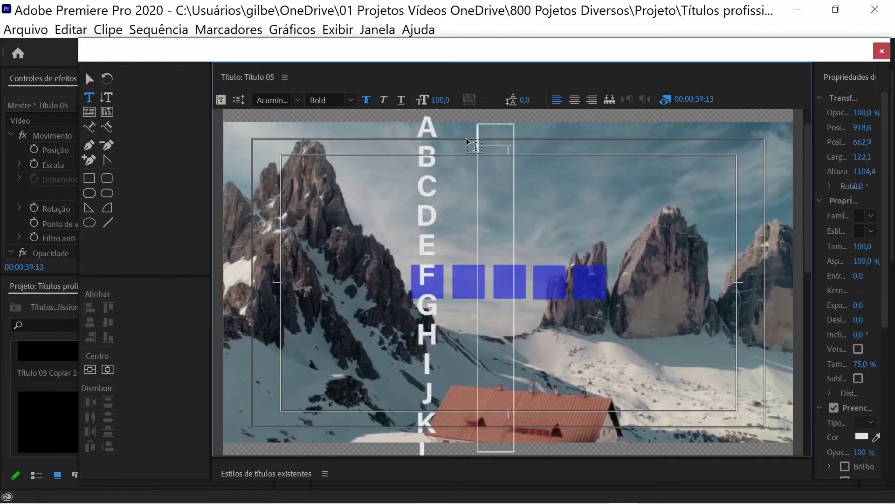
Step: Type a test column 'ABCDEF' in capitals, narrow it to stack vertically, then delete it
key(Caps_Lock)
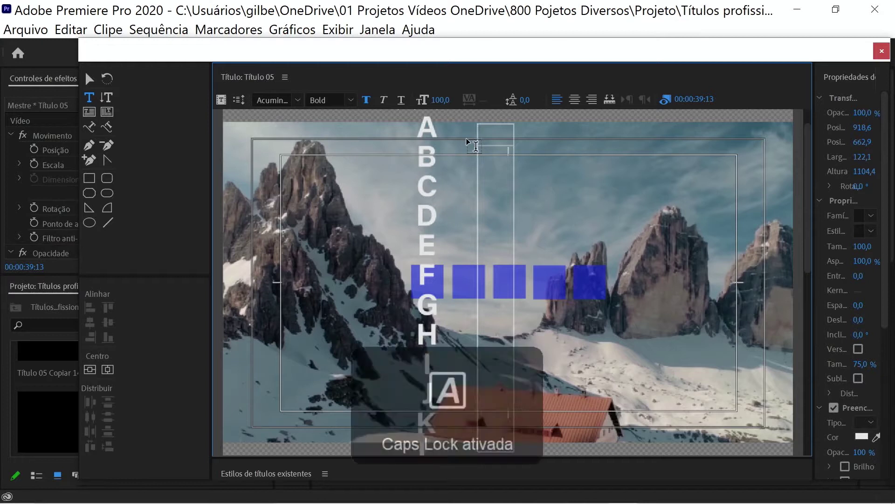
text(A)
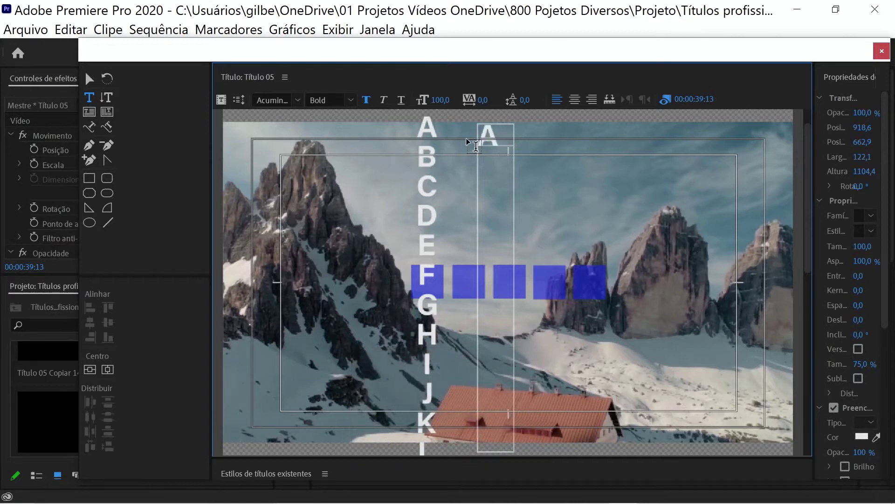
text(BC)
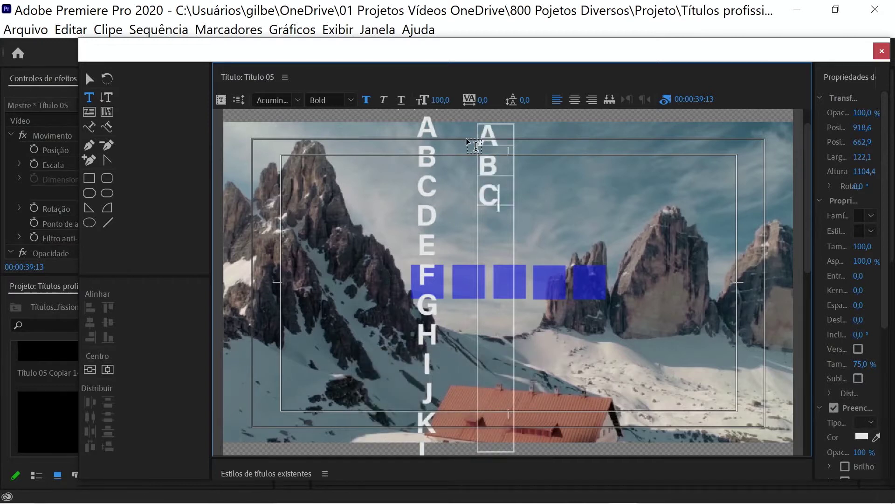
text(DEF)
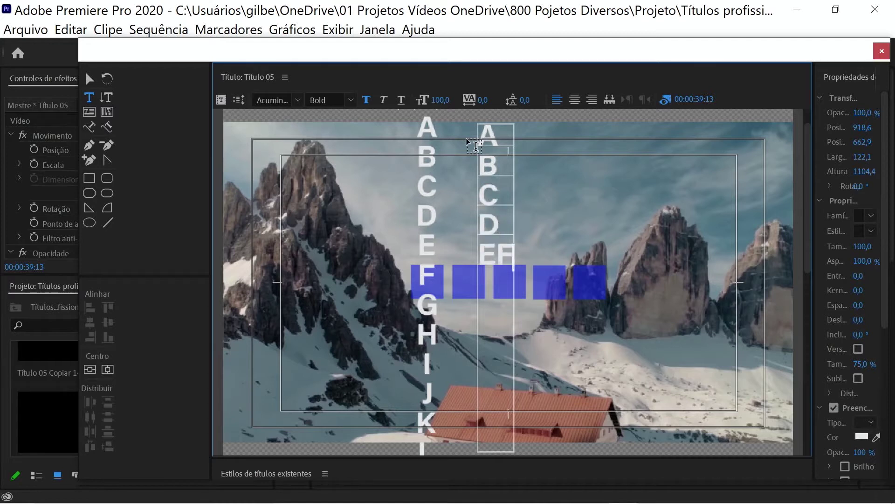
key(Escape)
drag(514, 289, 506, 290)
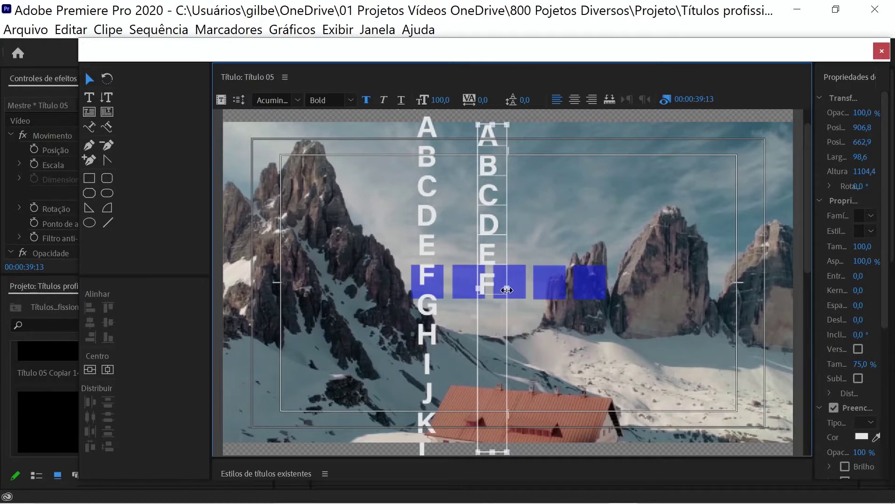
key(Delete)
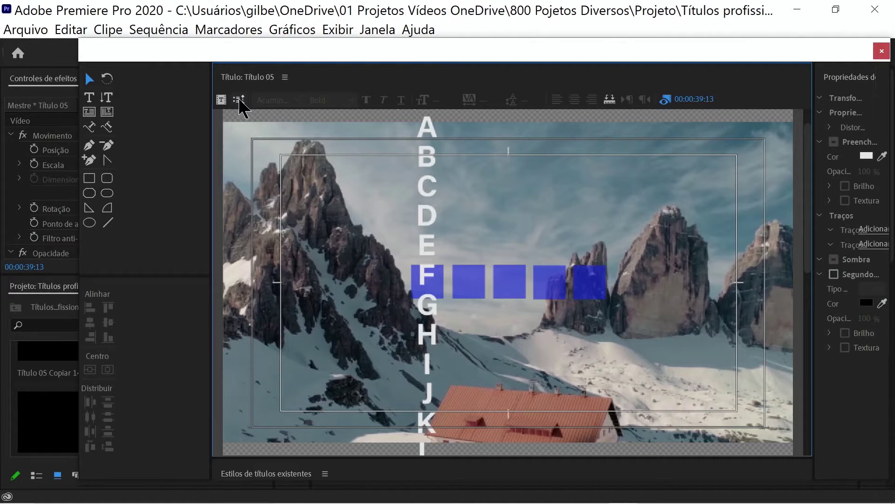
Step: Set Título 05 to Roll with Start and End Off Screen, then close the Titler
click(239, 100)
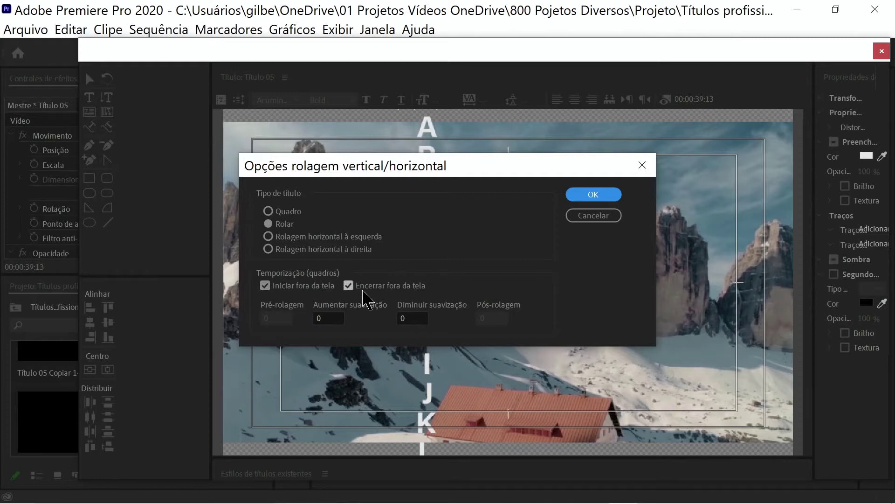
click(601, 193)
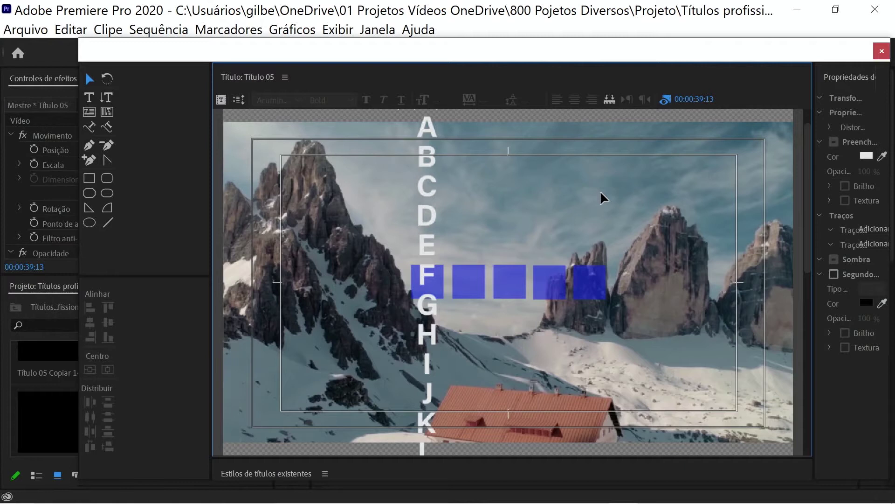
click(882, 51)
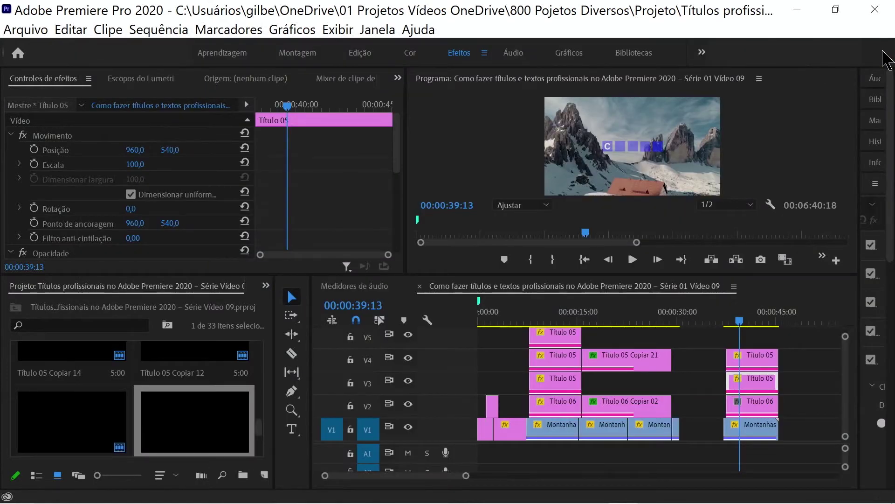
Step: Inspect the V4 title's letter, then select Título 05 on V3 and scroll to its Opacity Mask (1)
click(754, 356)
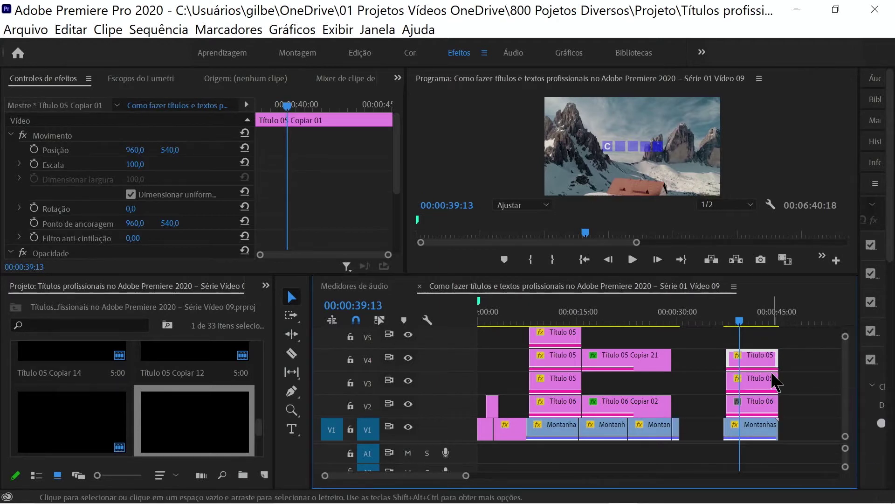
double_click(760, 353)
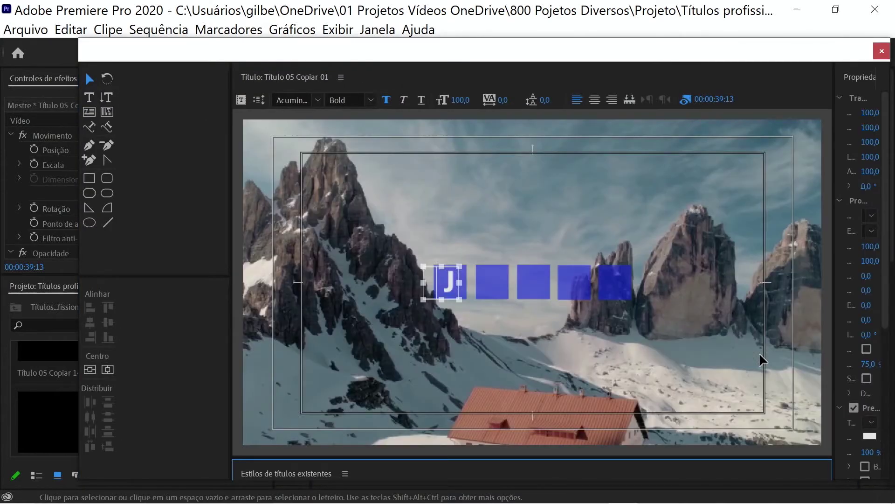
key(ctrl+w)
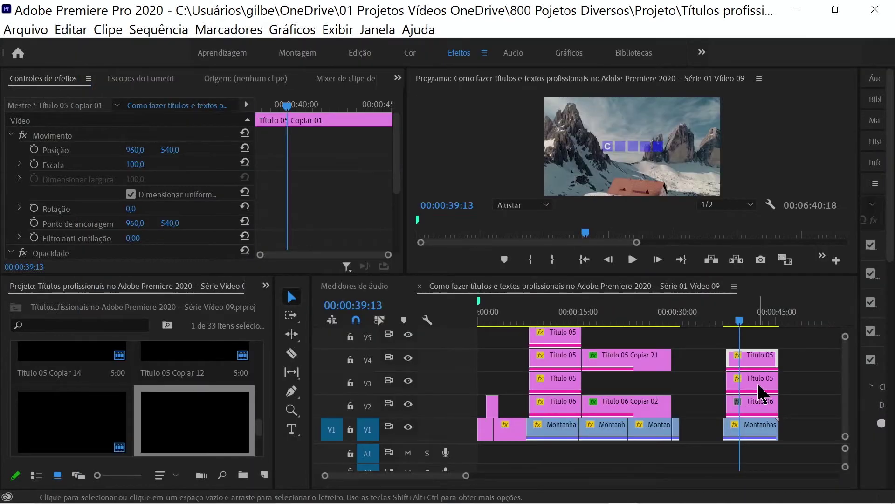
click(757, 382)
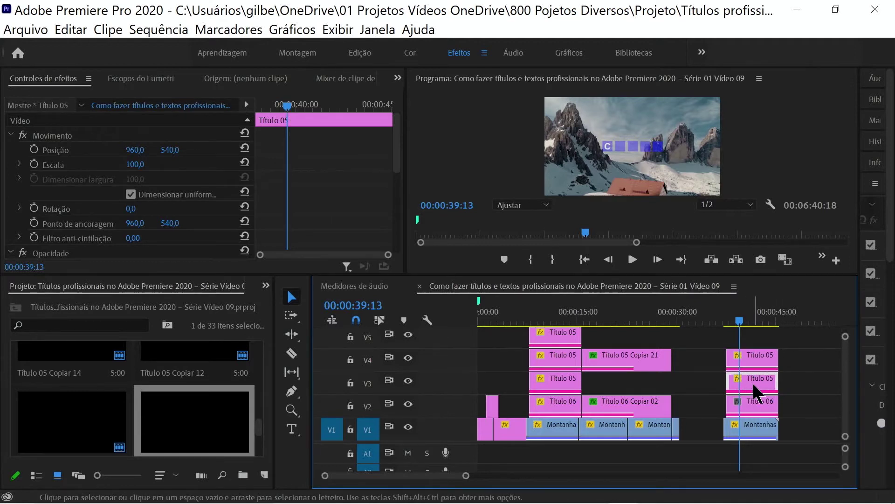
drag(398, 163, 396, 210)
click(48, 173)
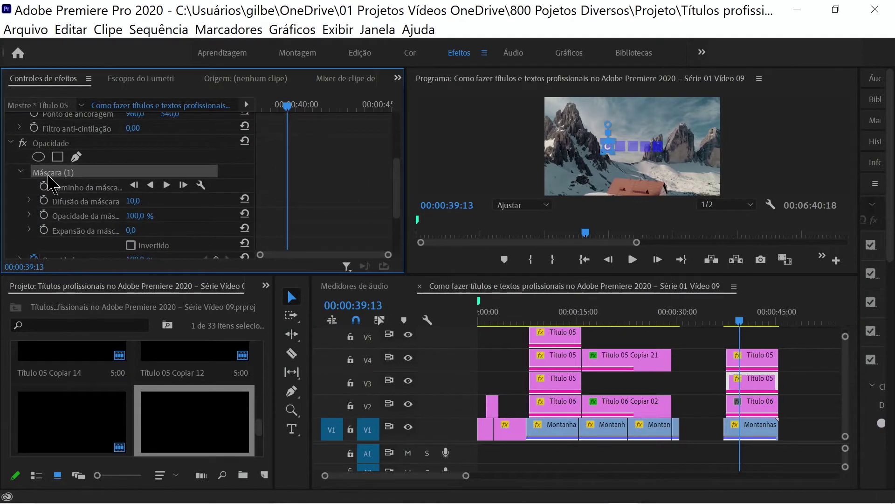
key(Delete)
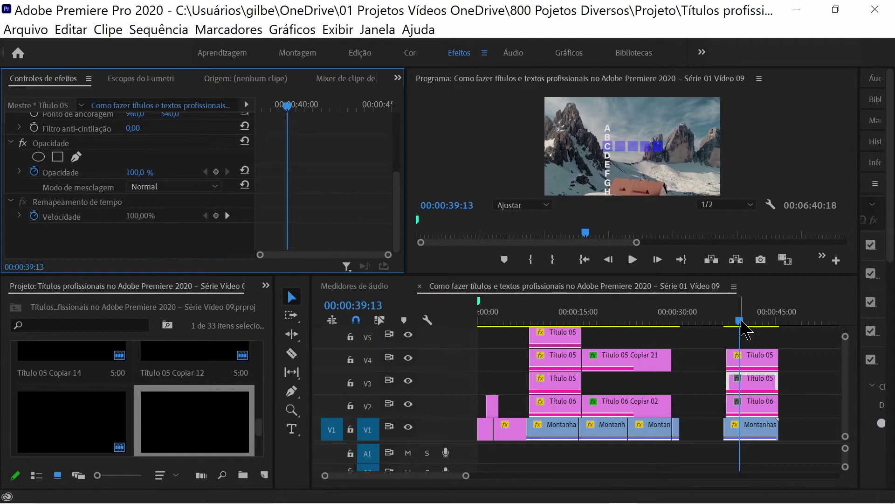
click(450, 153)
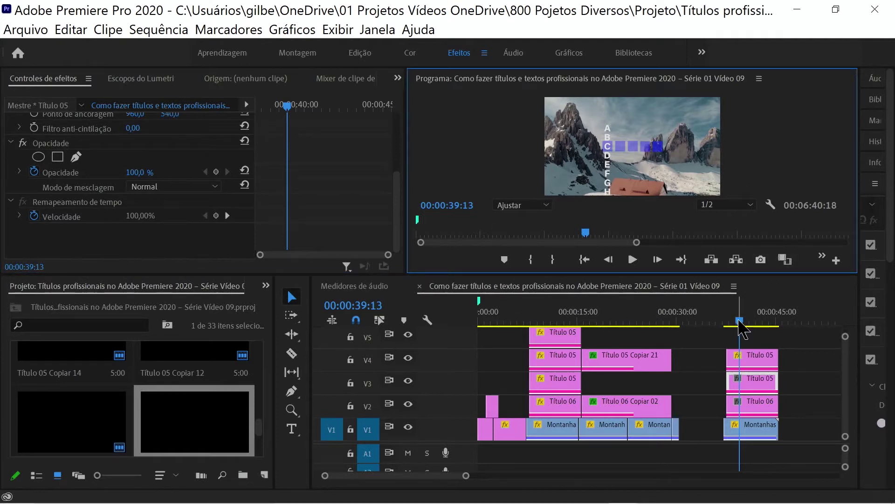
drag(739, 321, 735, 322)
key(grave)
key(space)
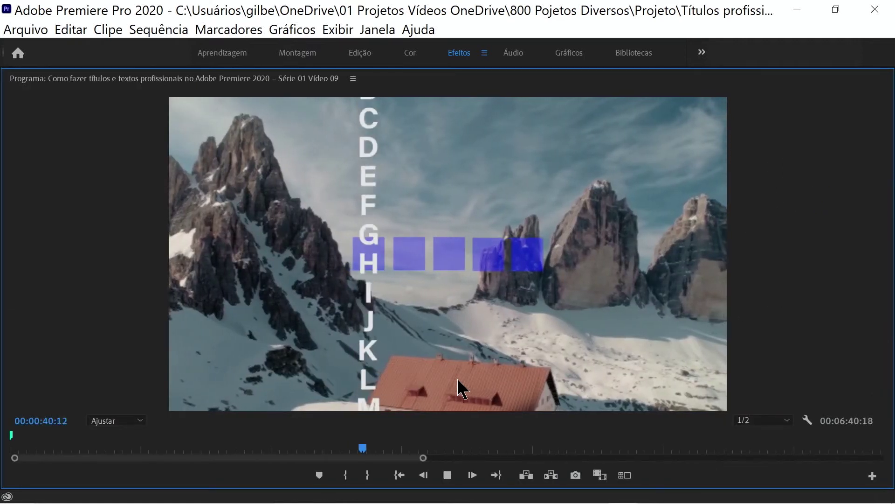
key(space)
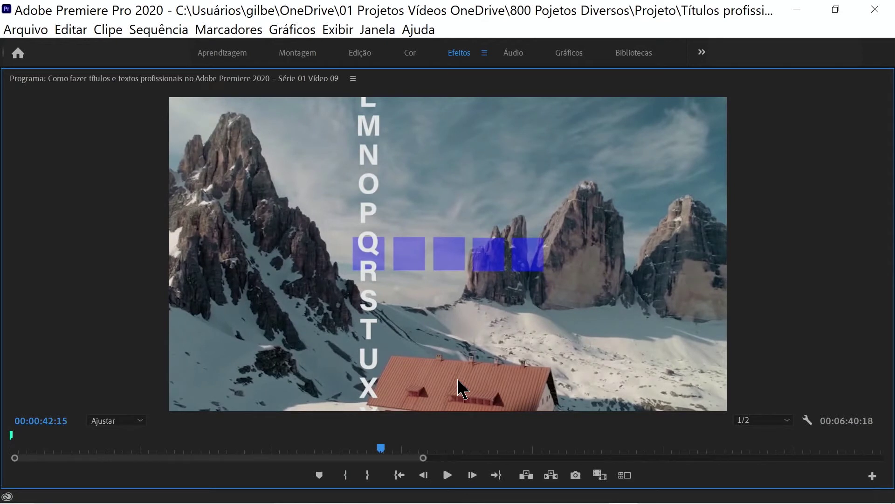
key(grave)
click(742, 327)
drag(743, 327, 732, 327)
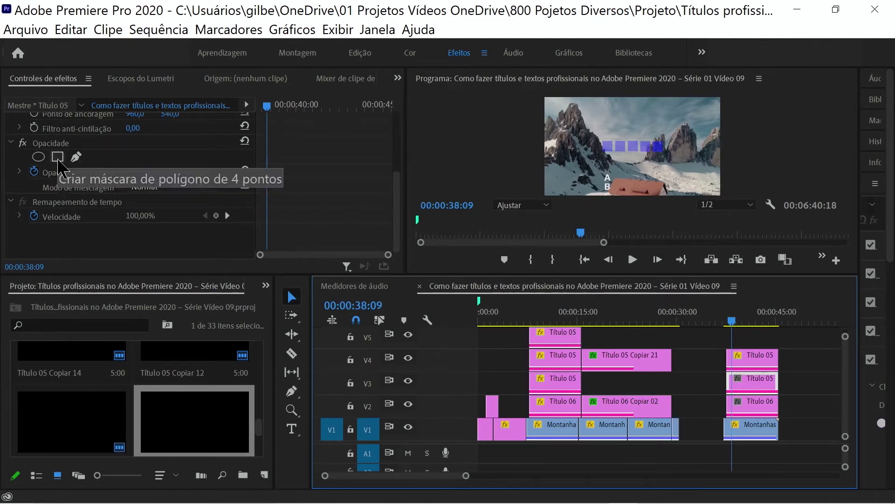
Step: Add a 4-point polygon opacity mask and move it over the K, L, M letters in the maximized Program monitor
click(57, 157)
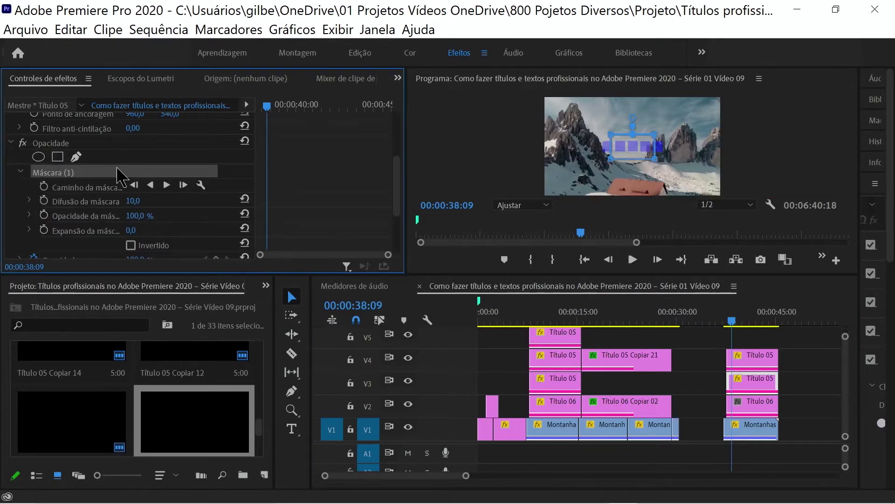
click(505, 132)
key(grave)
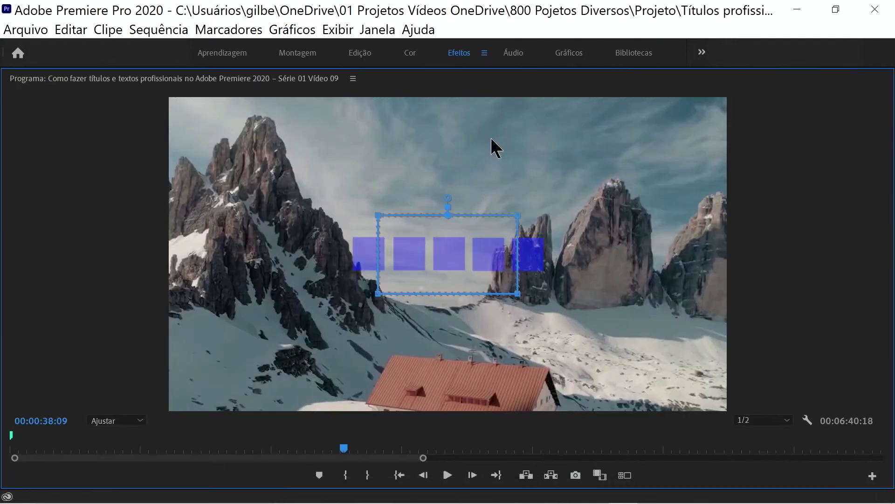
drag(445, 229, 360, 232)
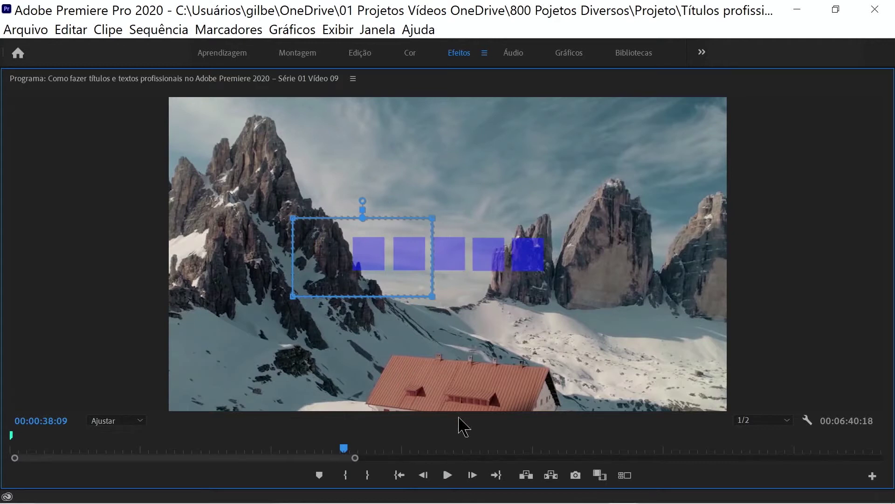
drag(348, 451, 370, 448)
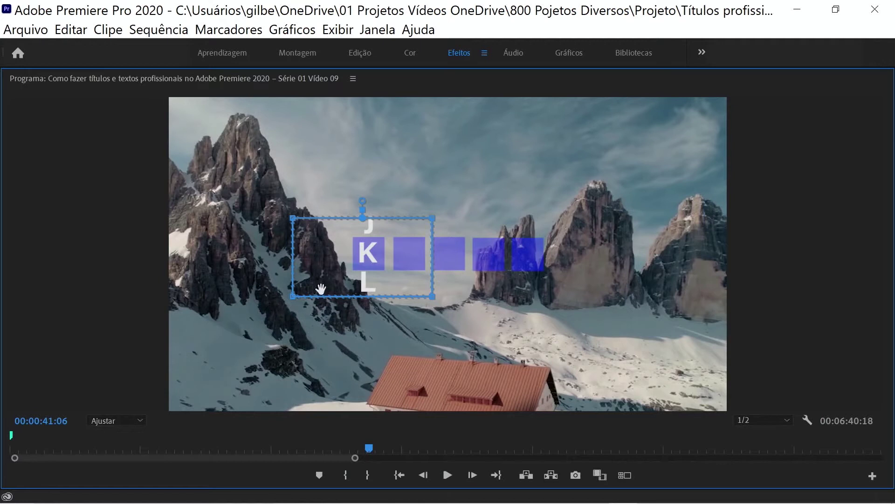
drag(295, 276, 357, 292)
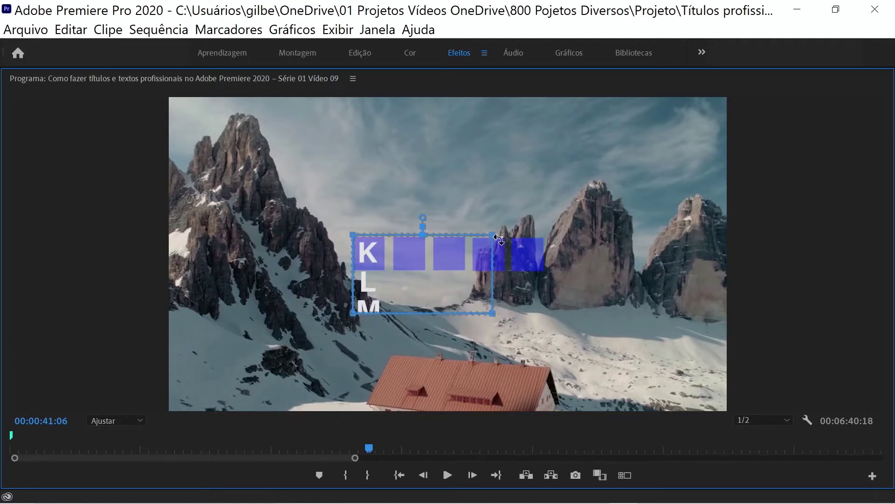
Step: Reshape the mask's corners into a box framing the K in the first square
drag(498, 241, 480, 219)
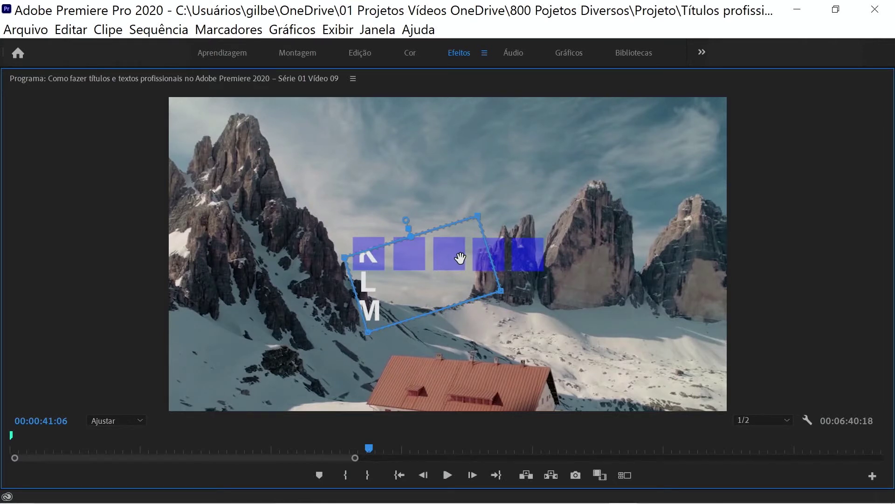
key(ctrl+z)
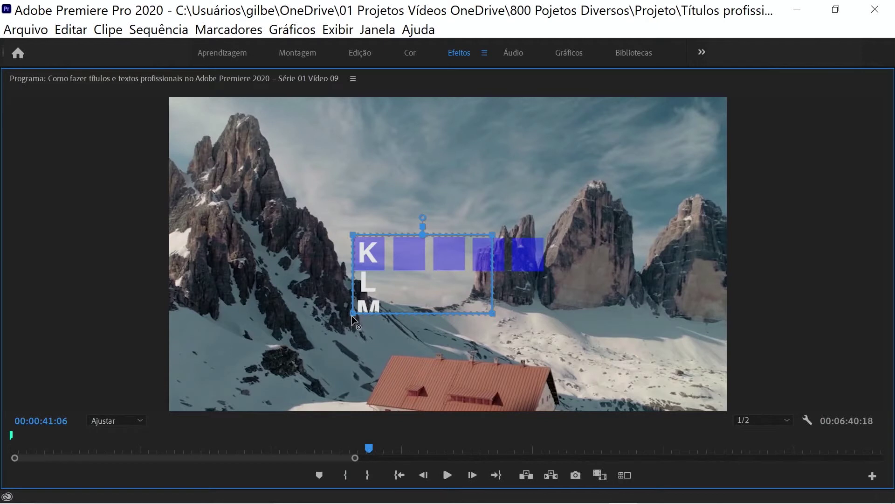
drag(353, 314, 355, 274)
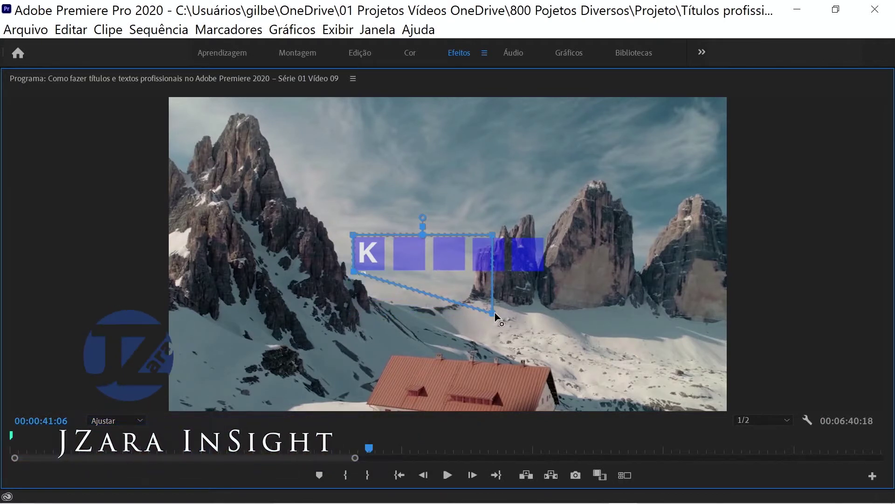
drag(494, 313, 384, 272)
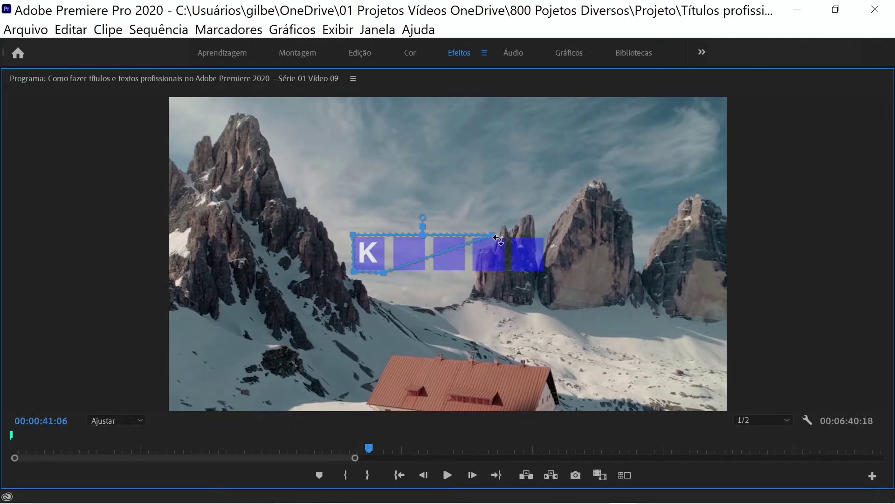
drag(495, 236, 382, 238)
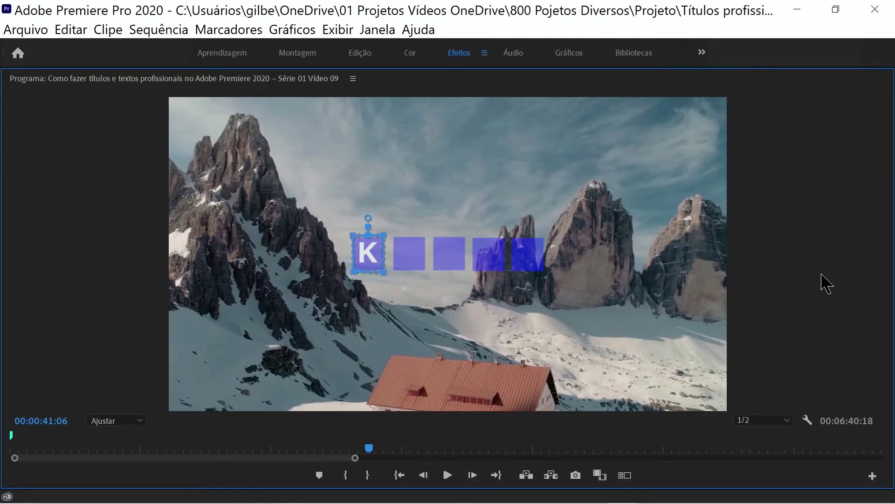
Step: Restore the workspace layout and zoom the timeline in around 39–40 seconds
key(grave)
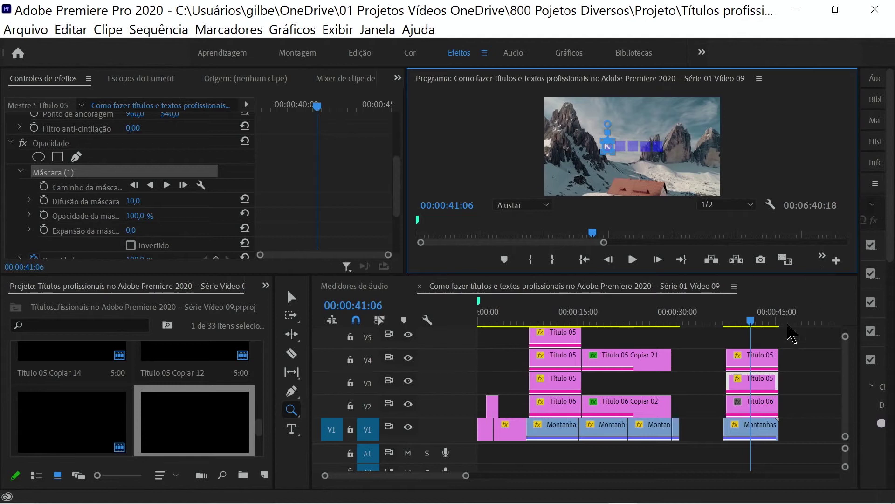
click(737, 320)
key(=)
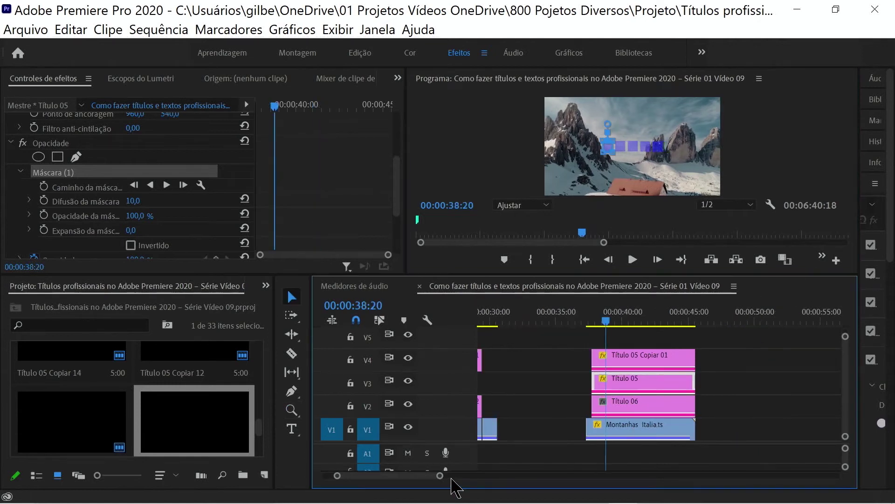
drag(440, 475, 448, 475)
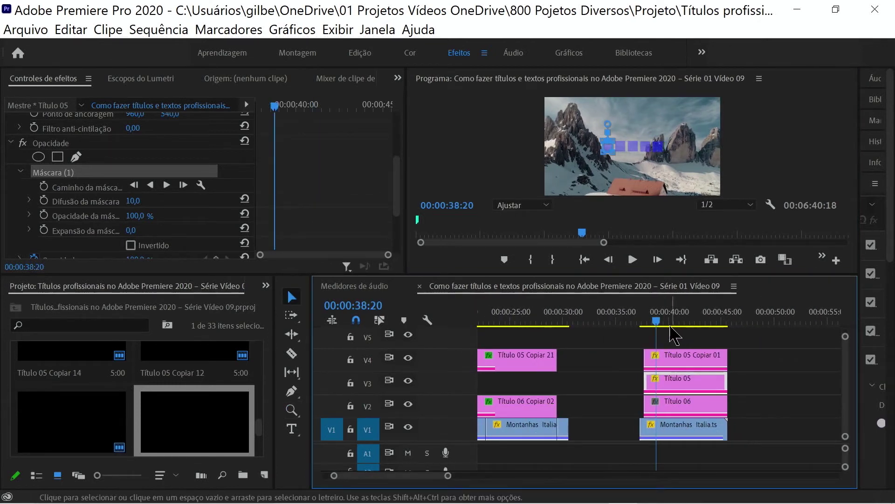
click(667, 321)
drag(669, 321, 664, 321)
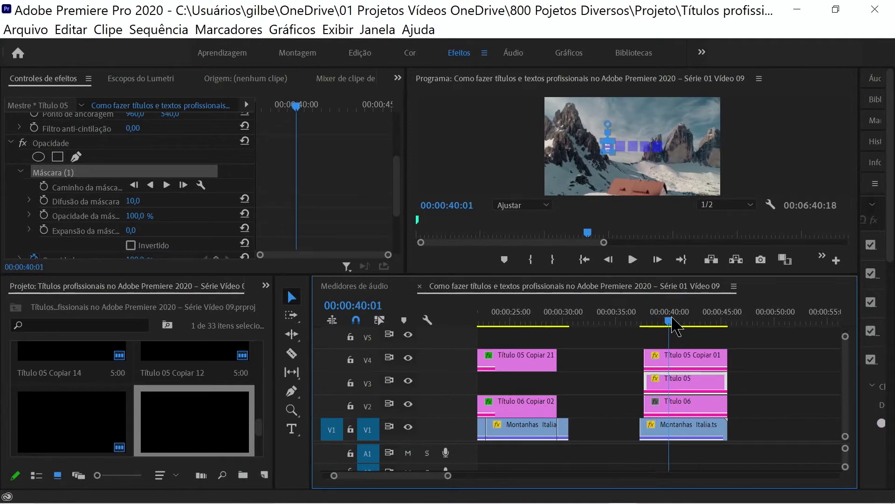
Step: Open Título 05 Copiar 01 to check its J in the first square, then close it unchanged
click(681, 362)
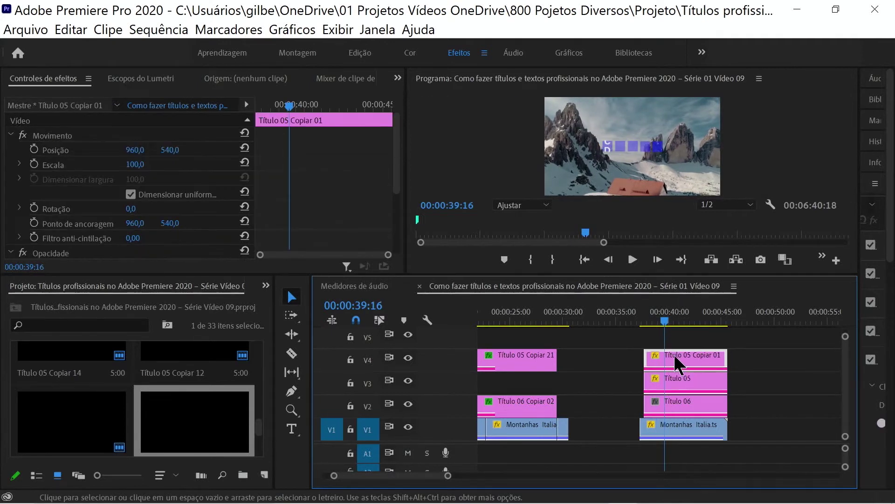
drag(665, 322, 658, 325)
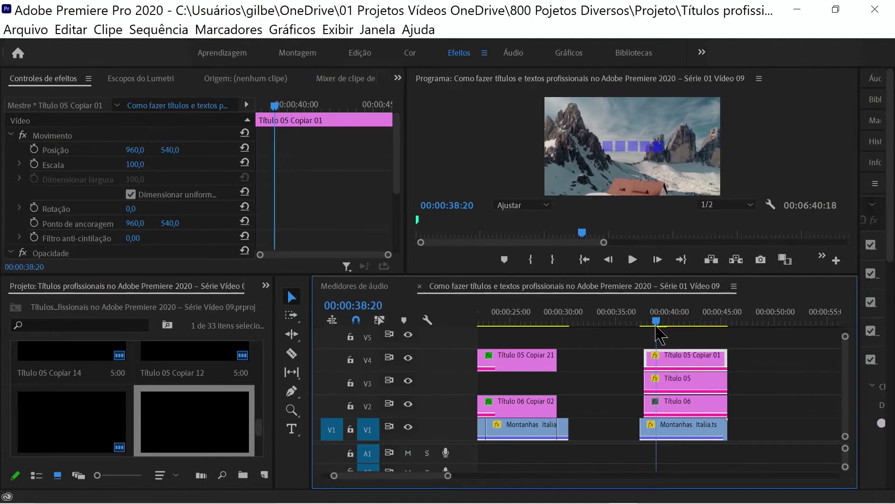
click(685, 380)
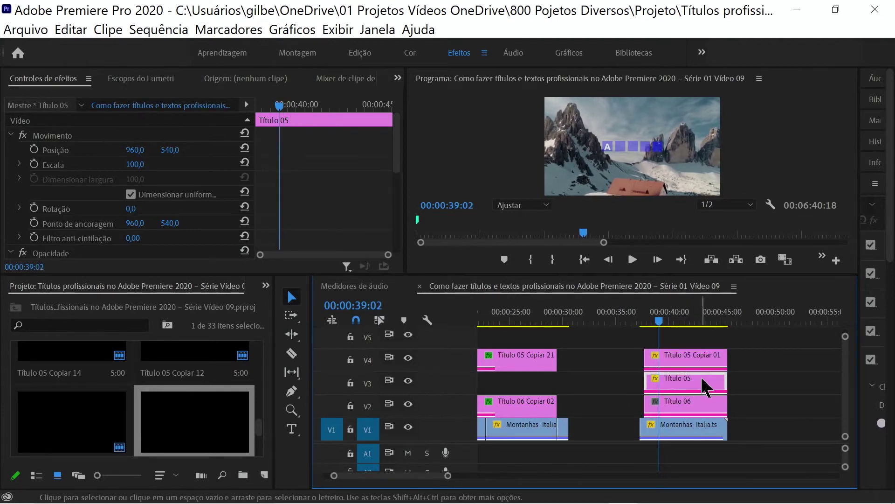
click(691, 364)
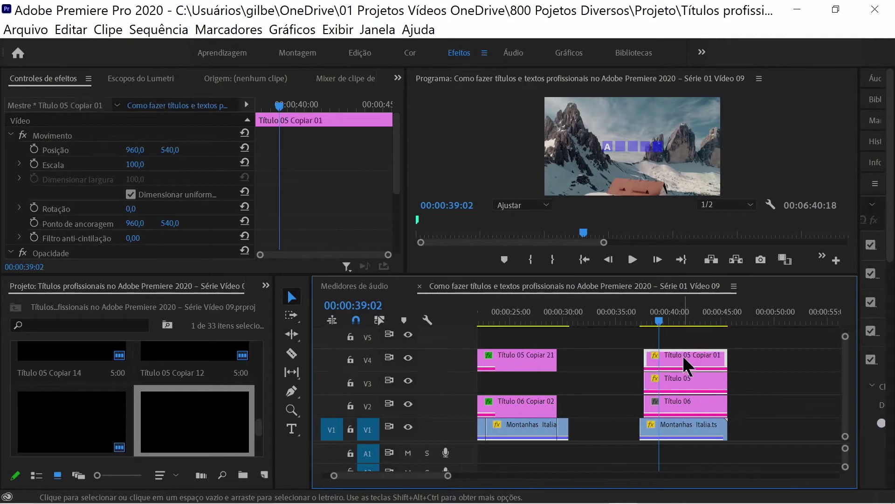
double_click(684, 357)
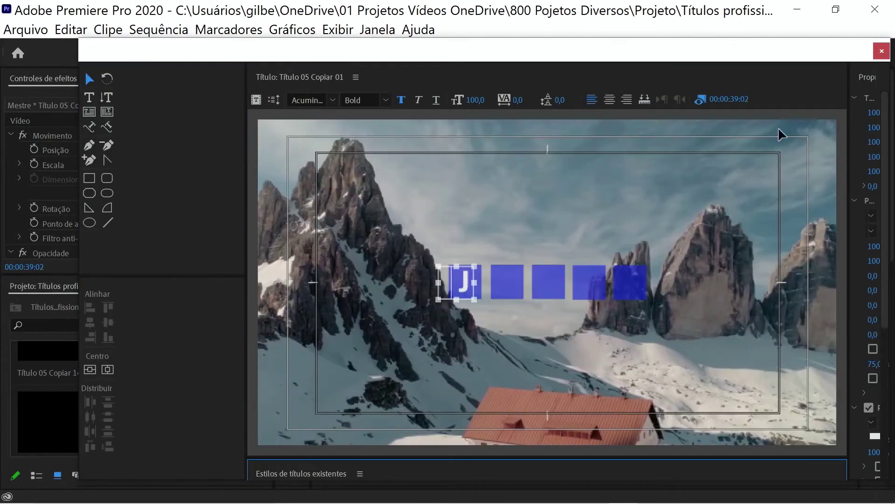
click(882, 52)
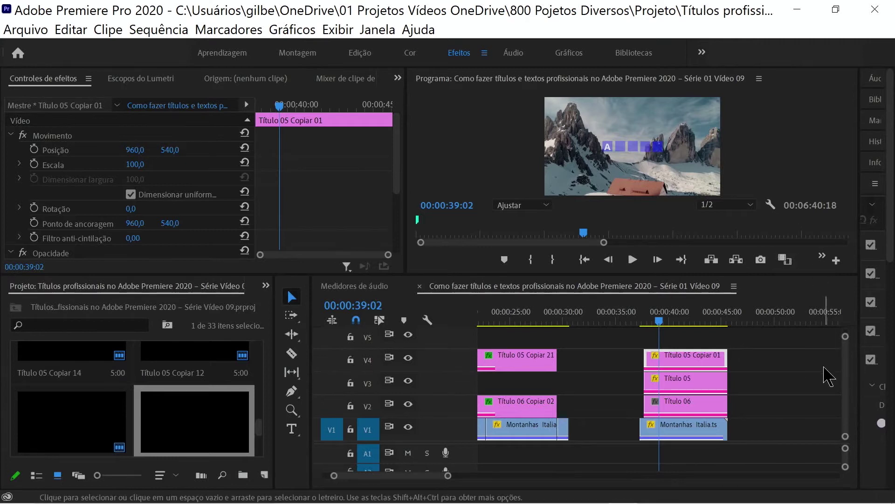
Step: Select the Título 05 clips and enlarge the timeline to show tracks up to V10
click(672, 379)
click(688, 361)
click(682, 384)
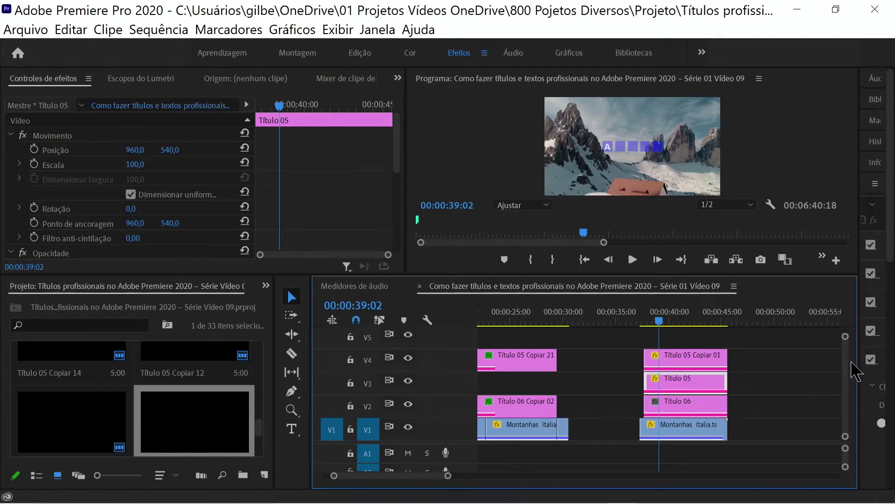
mouse_move(746, 275)
mouse_down()
mouse_move(746, 134)
mouse_move(746, 141)
mouse_up()
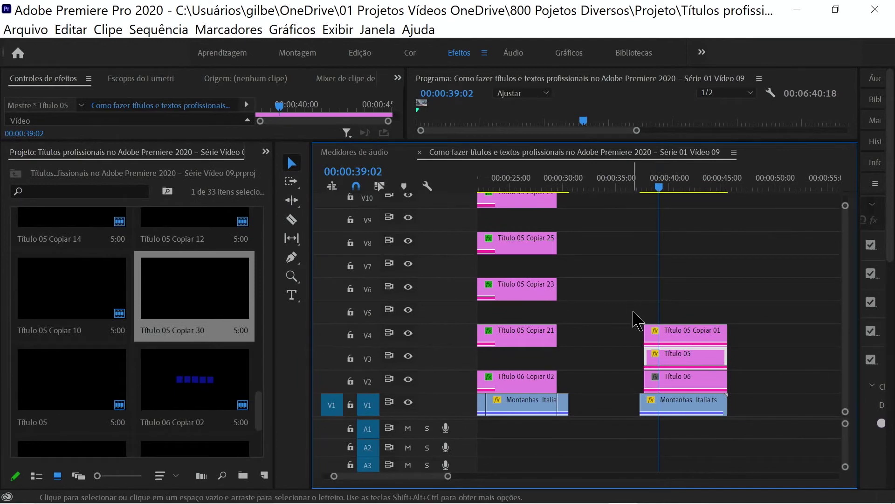
Step: Alt-drag copies of the two title clips up onto V5 and V6, time-aligned
key(Caps_Lock)
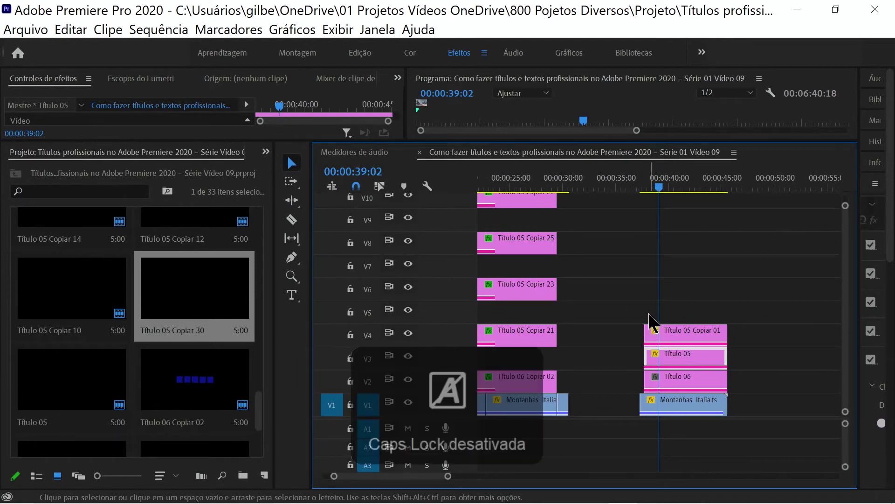
drag(639, 311, 726, 365)
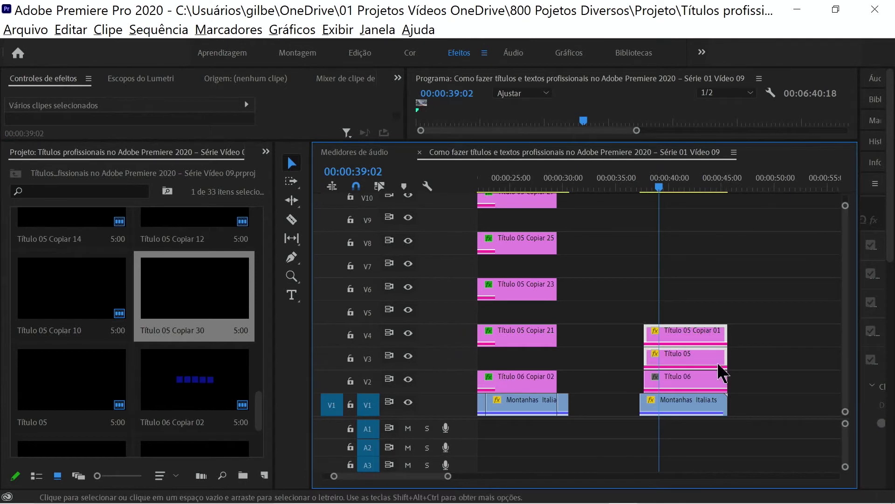
key(alt)
drag(713, 368, 729, 292)
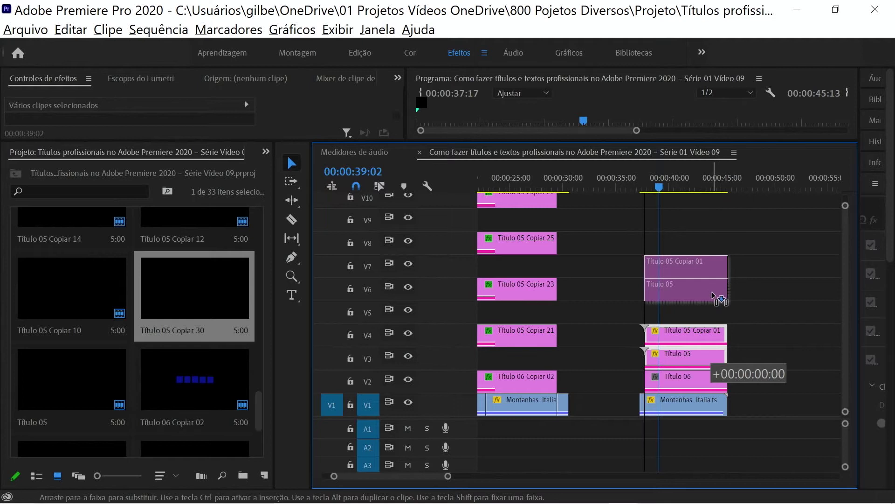
drag(735, 295, 735, 334)
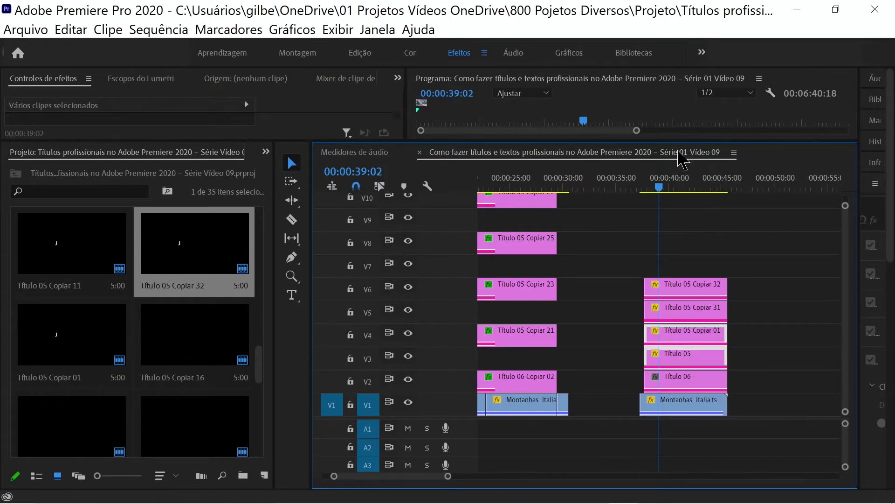
Step: Open Título 05 Copiar 31 and shift its letter column into the second square, showing L
drag(679, 142, 658, 245)
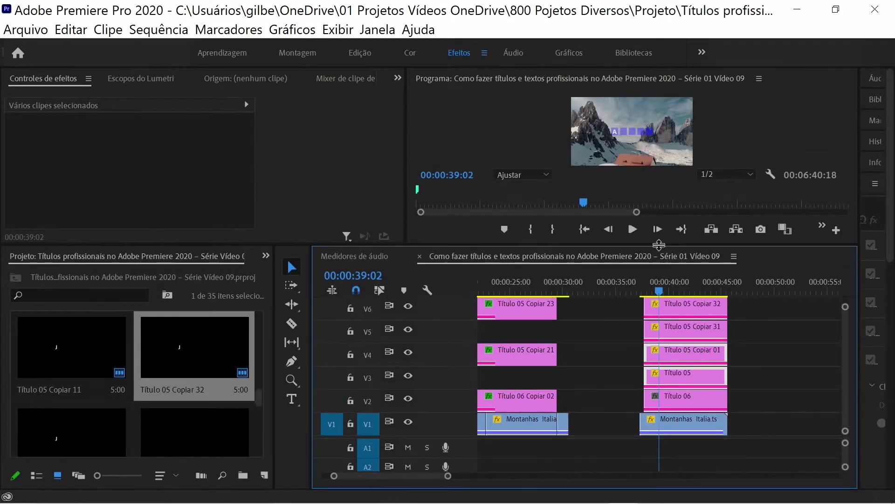
click(695, 333)
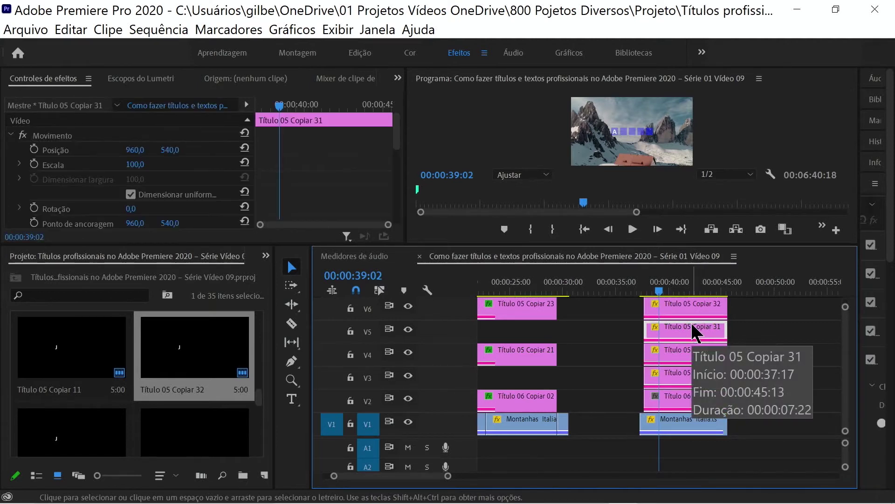
double_click(692, 326)
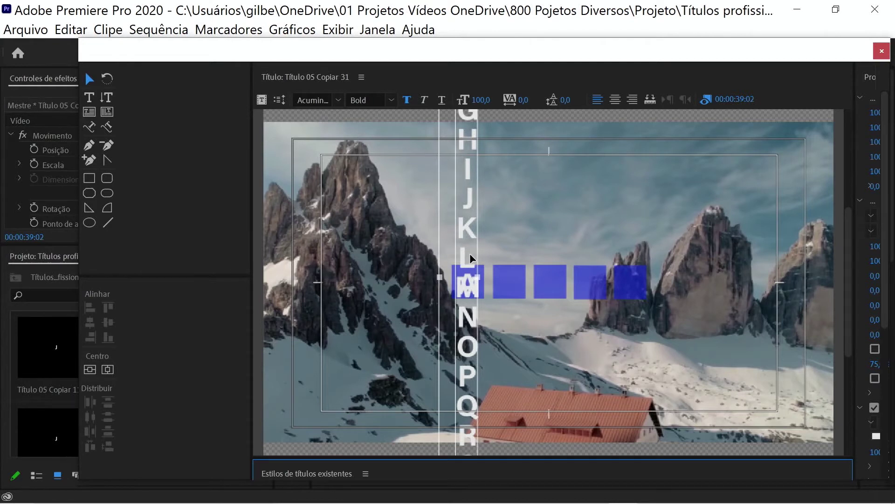
drag(467, 253, 509, 279)
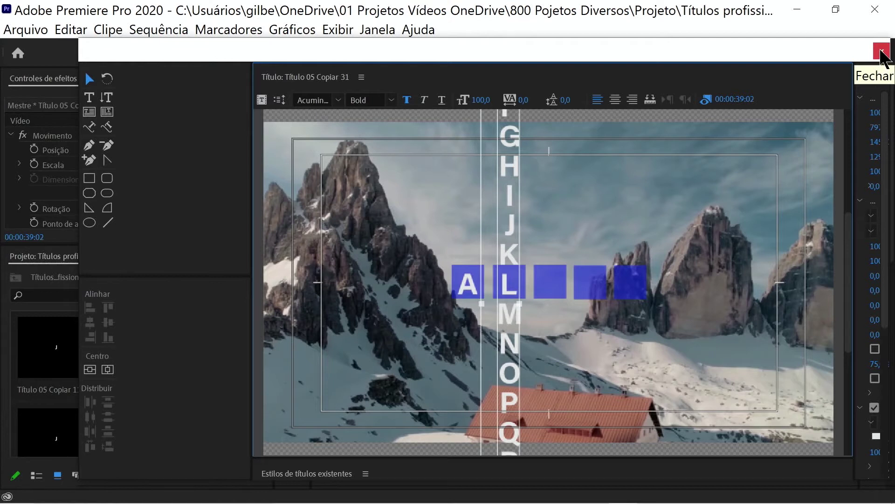
click(881, 54)
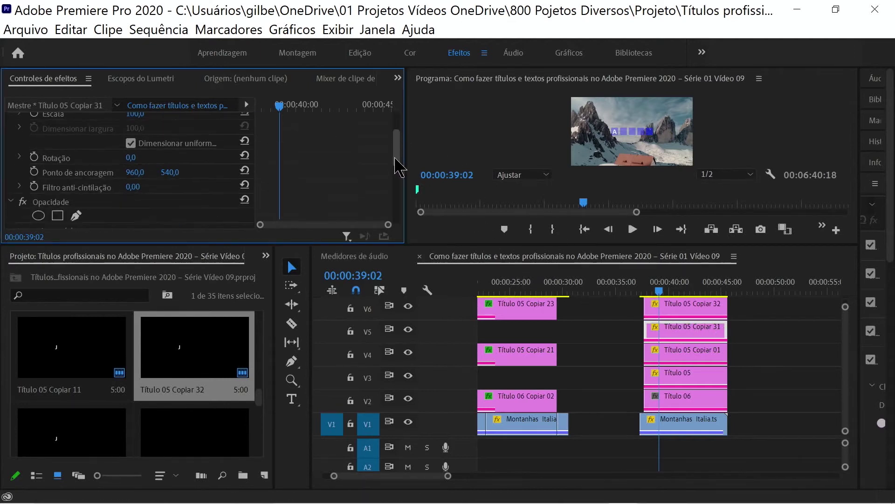
Step: Drag Título 05 Copiar 31's Máscara (1) onto the second blue square and preview the rolling letters
drag(396, 140, 397, 186)
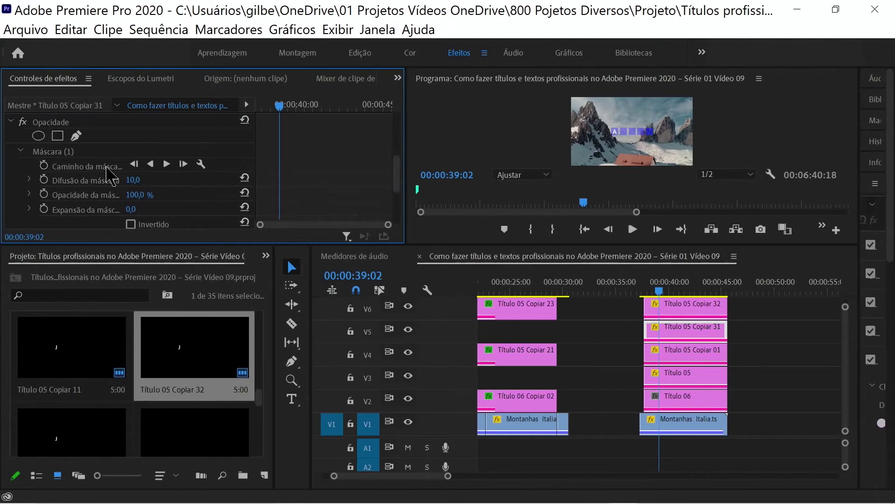
click(69, 152)
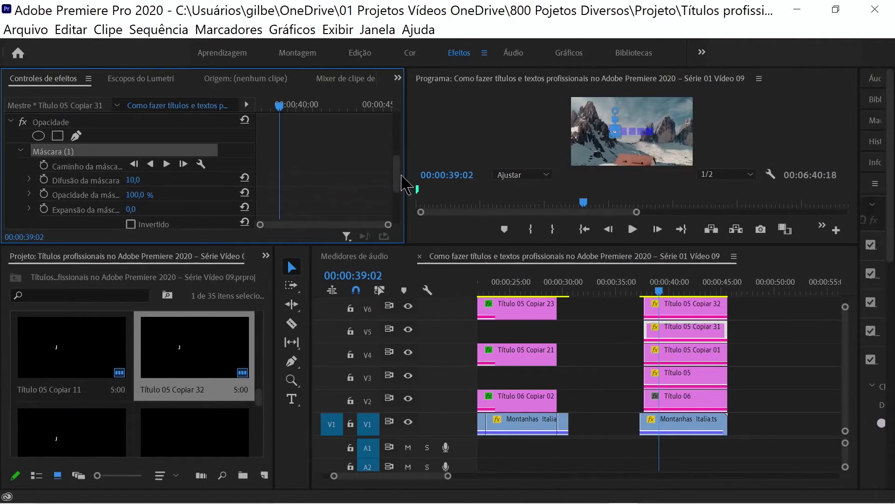
click(480, 158)
key(grave)
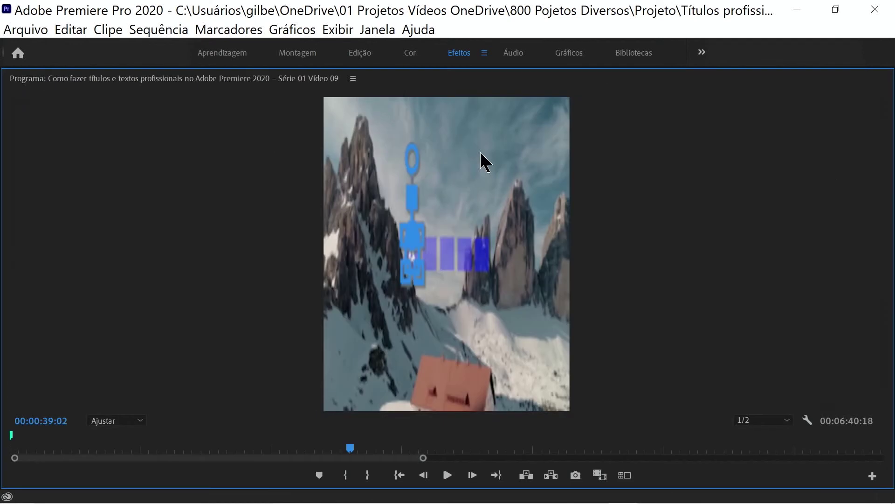
drag(369, 257, 407, 257)
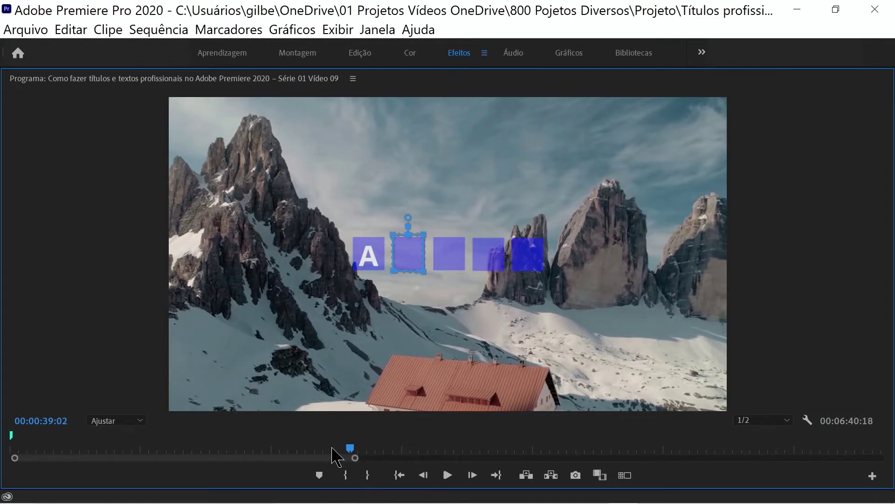
mouse_move(349, 448)
mouse_down()
mouse_move(370, 449)
mouse_move(359, 448)
mouse_up()
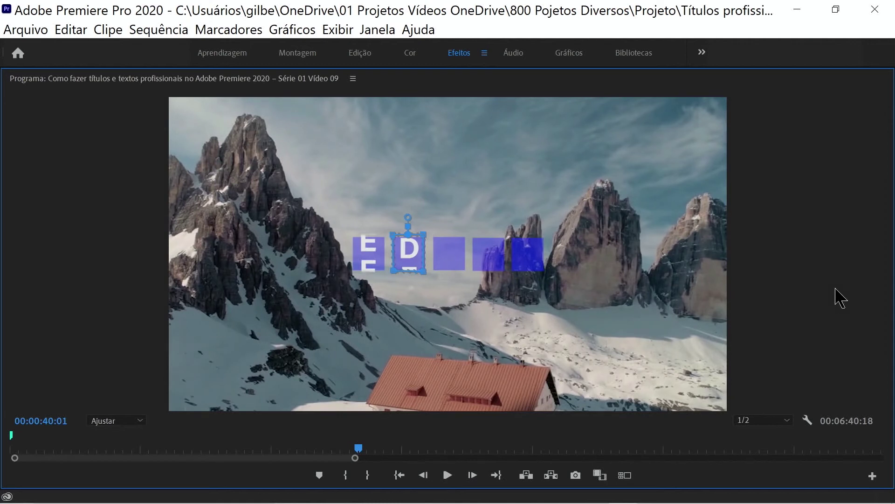
key(grave)
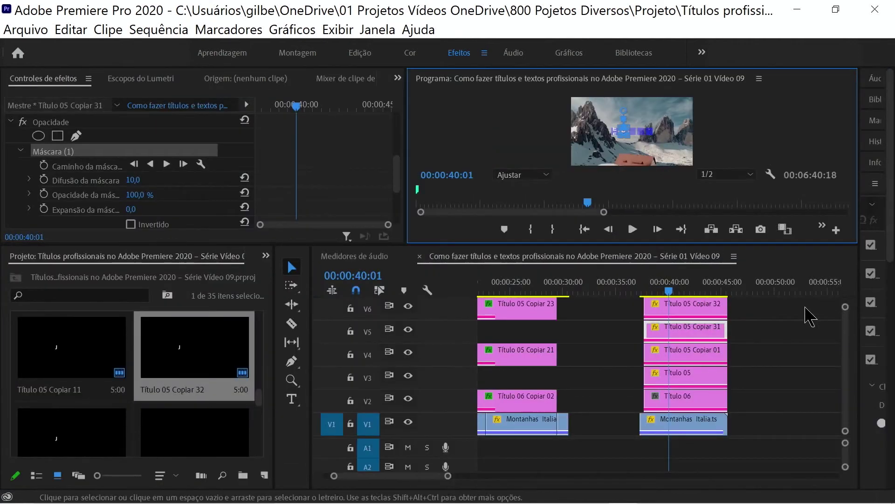
Step: Open Título 05 Copiar 32 in the title editor and move its J text onto the second blue square
click(679, 309)
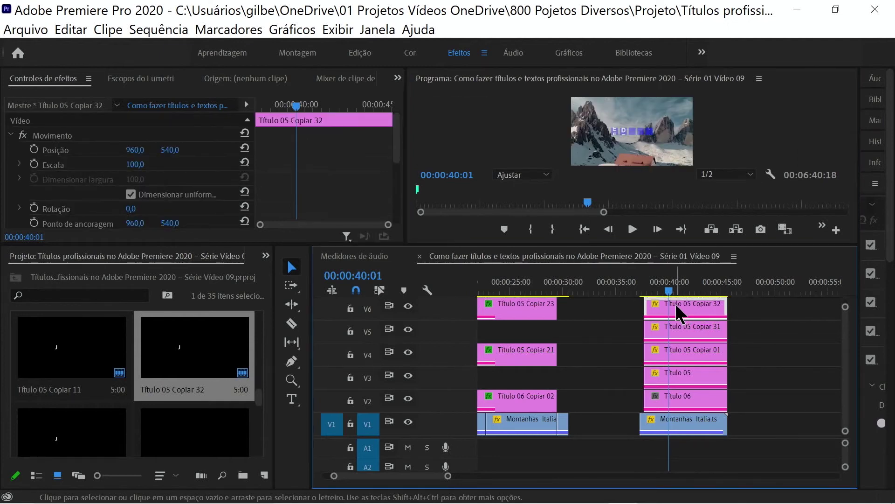
double_click(676, 304)
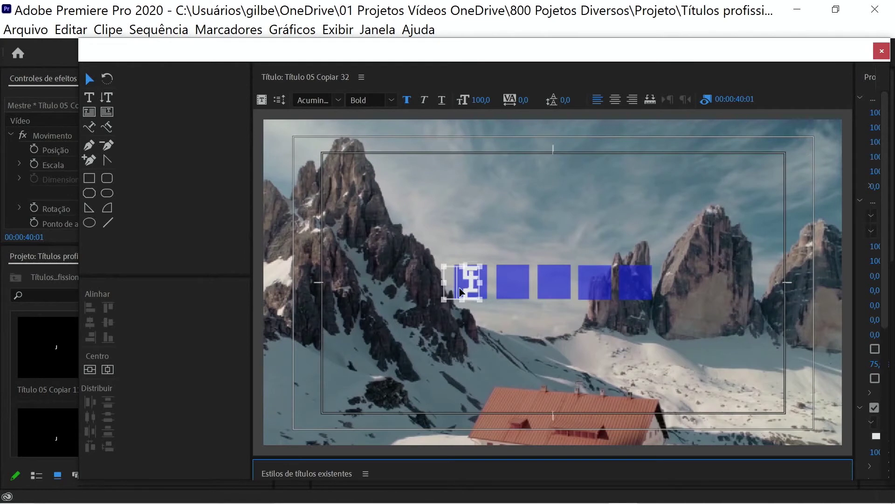
drag(464, 287, 508, 287)
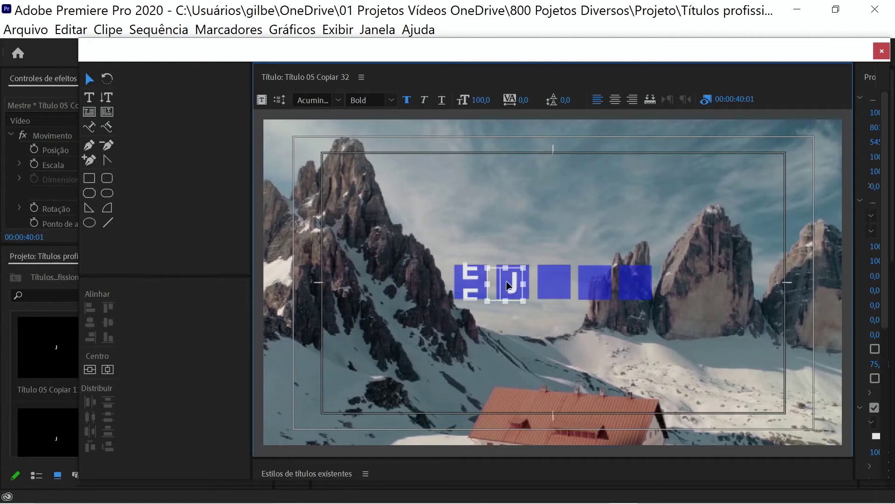
Step: Replace the letter J with Z and align the Z text with the square
click(89, 97)
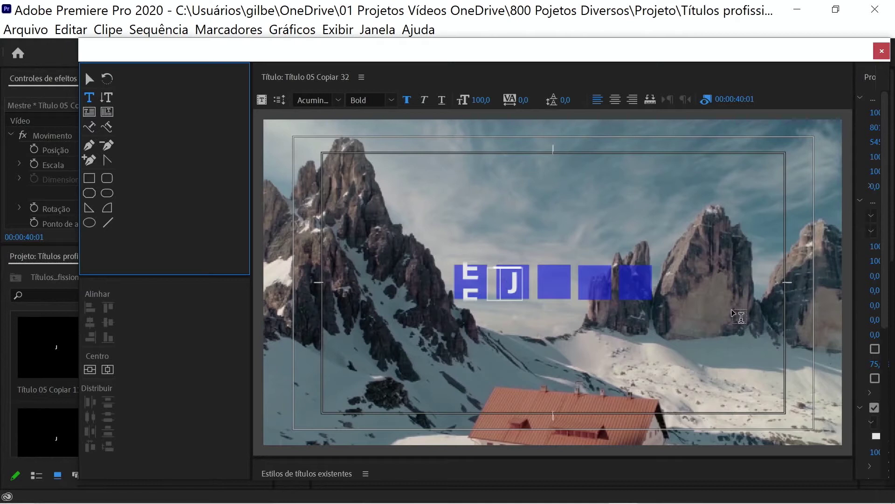
double_click(512, 282)
text(Z)
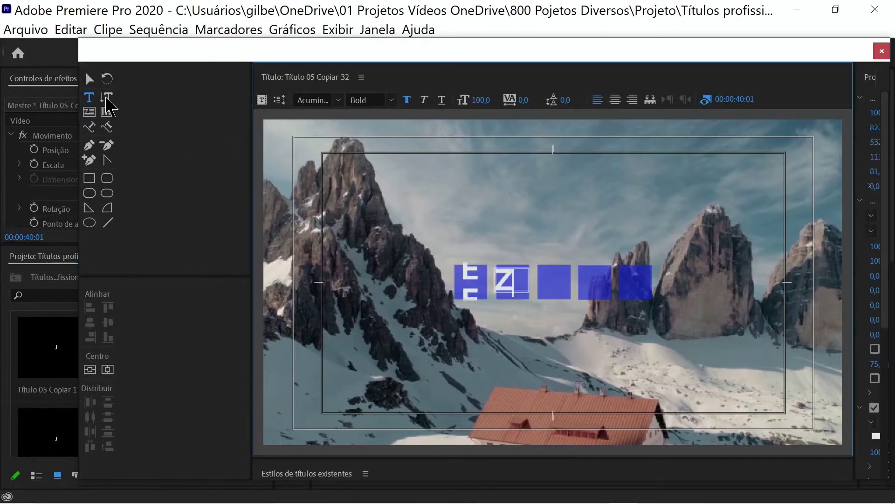
click(93, 81)
drag(510, 282, 519, 284)
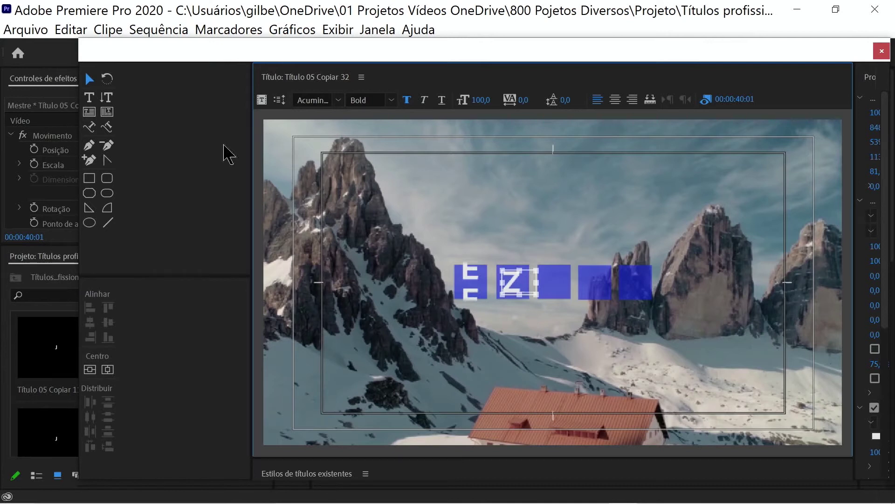
click(424, 297)
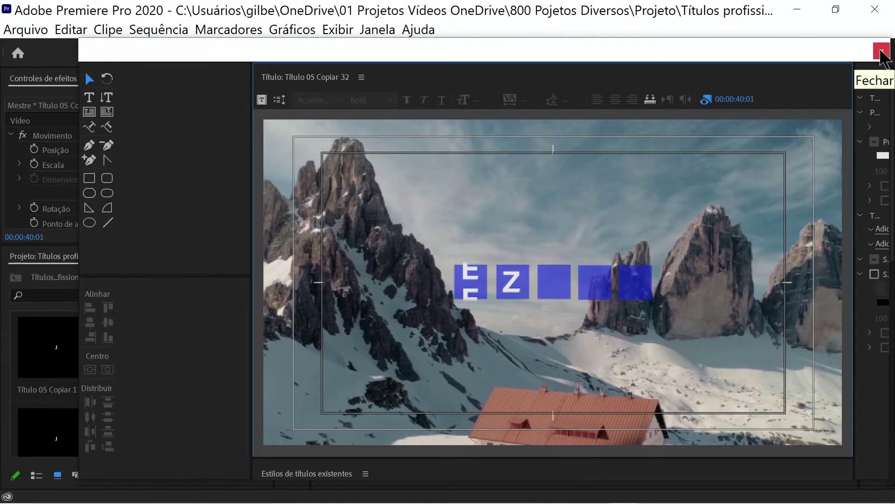
Step: Close the title editor and set the playhead to 39:00 with Título 05 selected
click(881, 52)
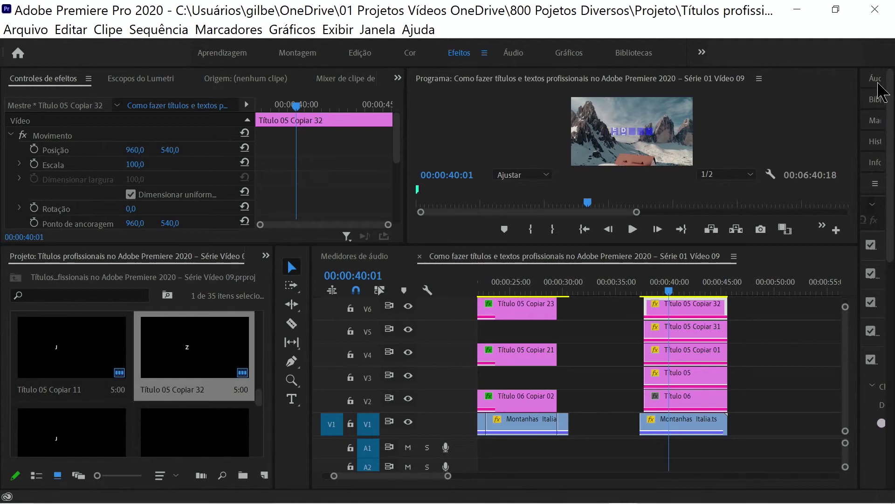
drag(653, 294, 658, 294)
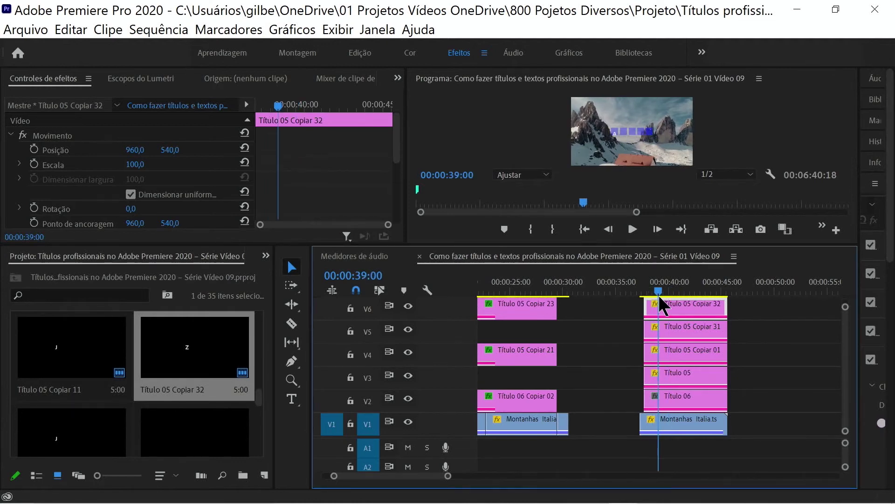
click(687, 376)
click(680, 394)
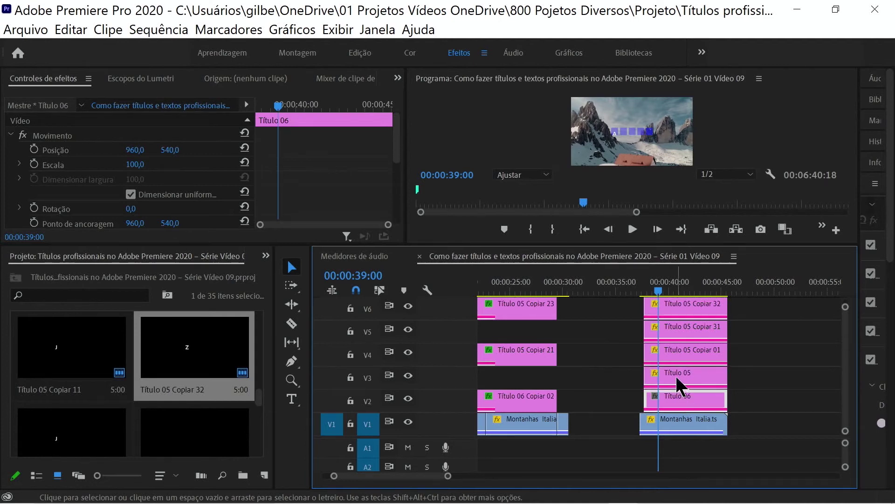
click(675, 374)
drag(671, 290, 652, 293)
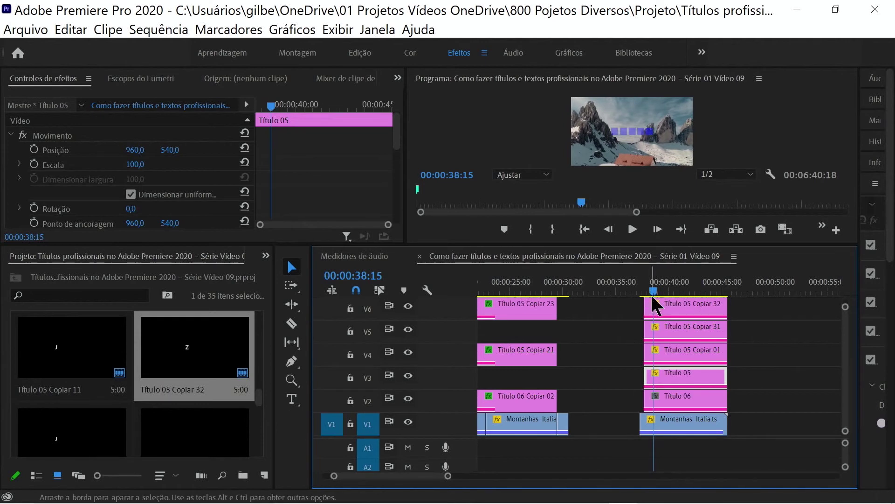
key(grave)
click(347, 448)
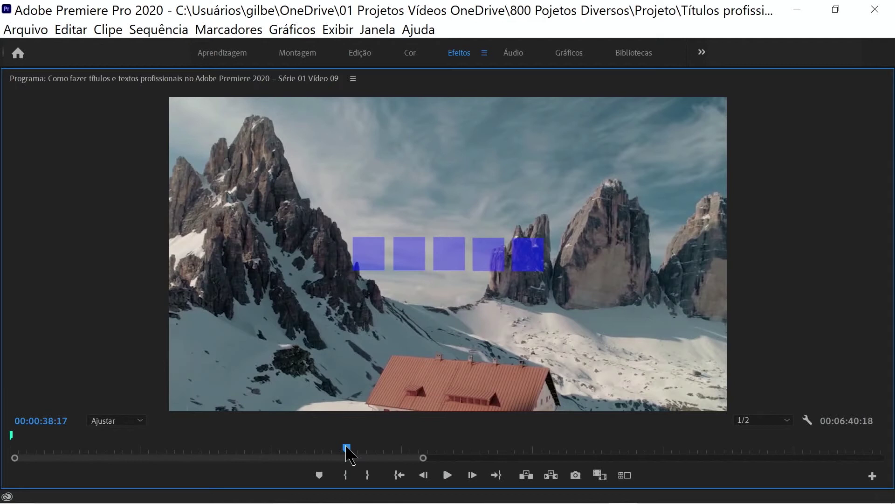
drag(346, 449, 366, 448)
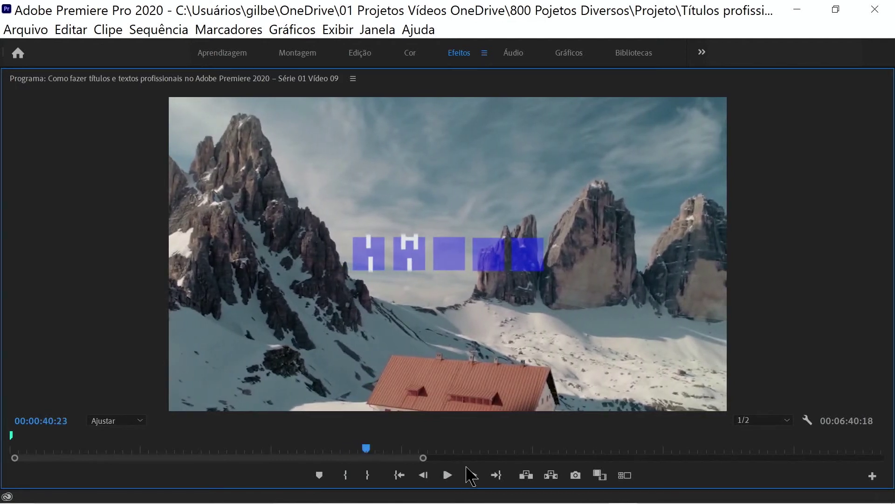
click(472, 474)
click(472, 474)
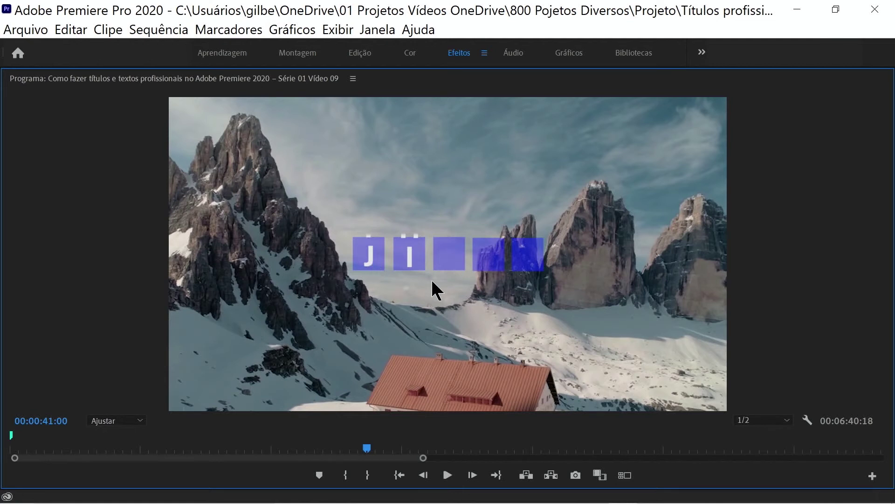
key(Left)
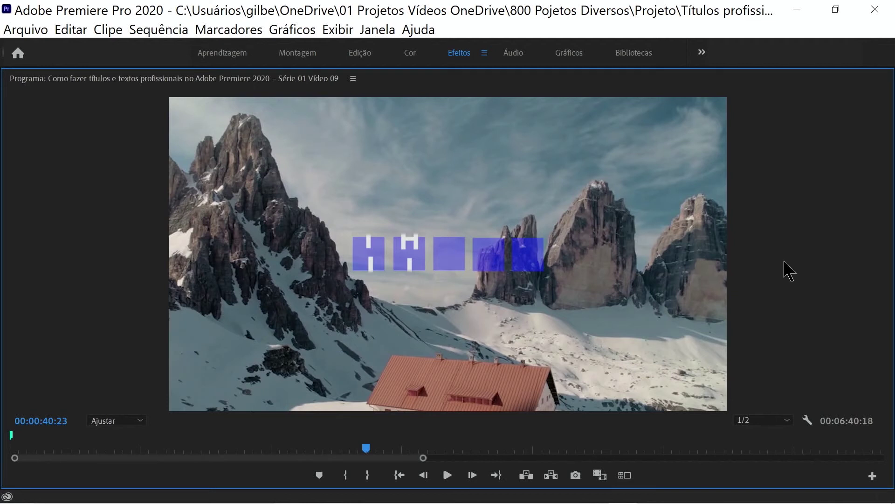
key(grave)
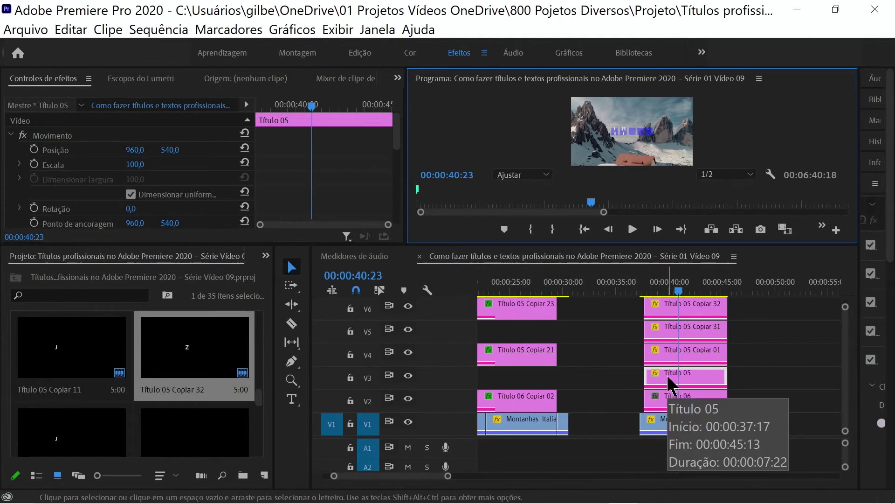
Step: Keyframe Título 05's opacity from 100% down to 0% at 00:00:41:00, then select Título 05 Copiar 01
mouse_move(397, 143)
mouse_down()
mouse_move(396, 226)
mouse_move(392, 209)
mouse_up()
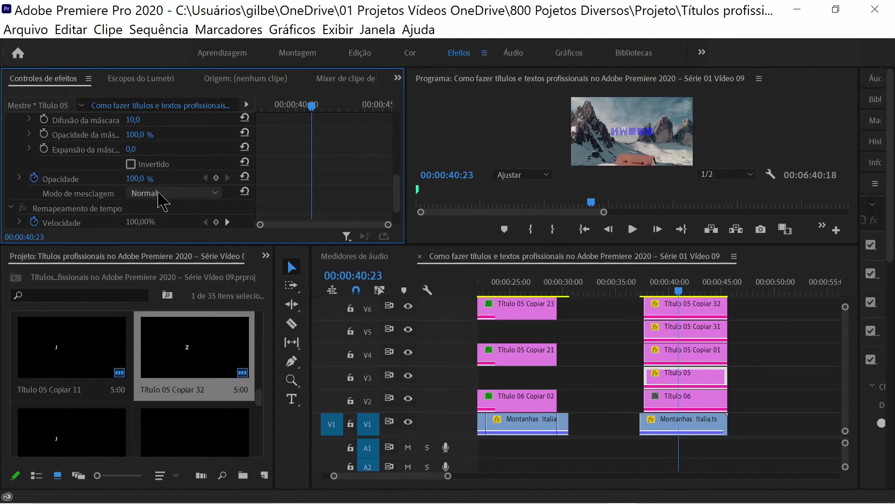
click(216, 178)
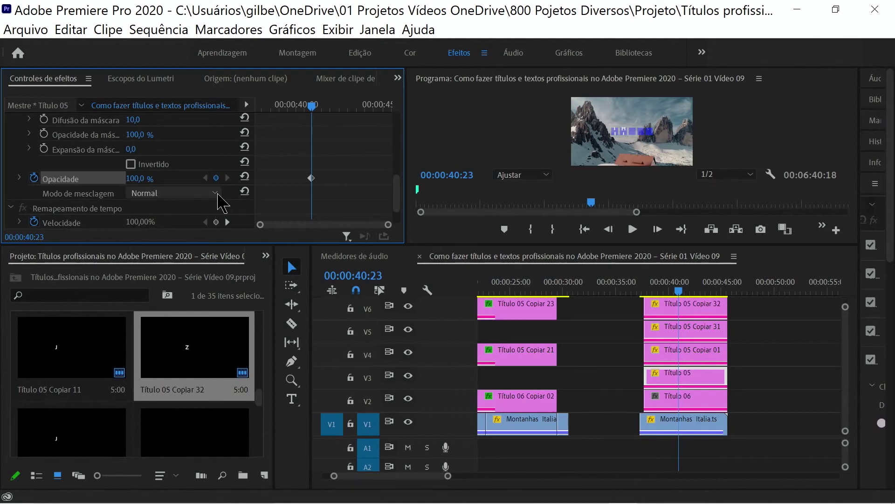
key(Right)
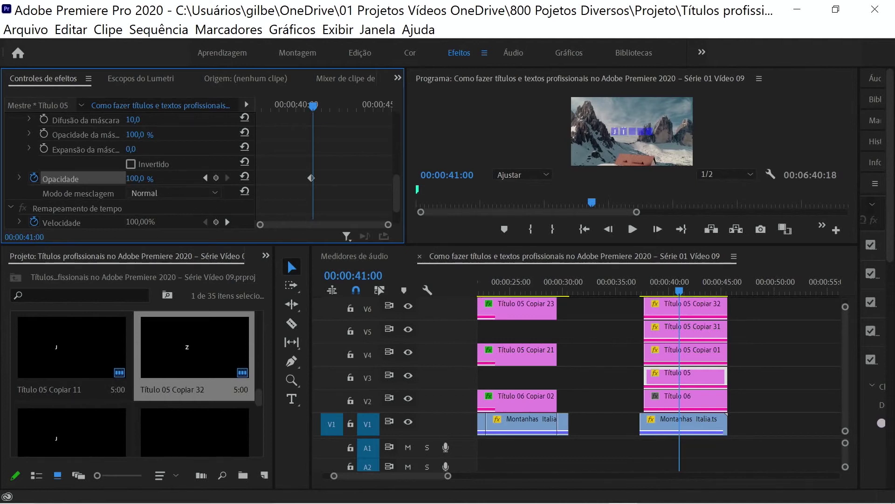
drag(135, 178, 93, 179)
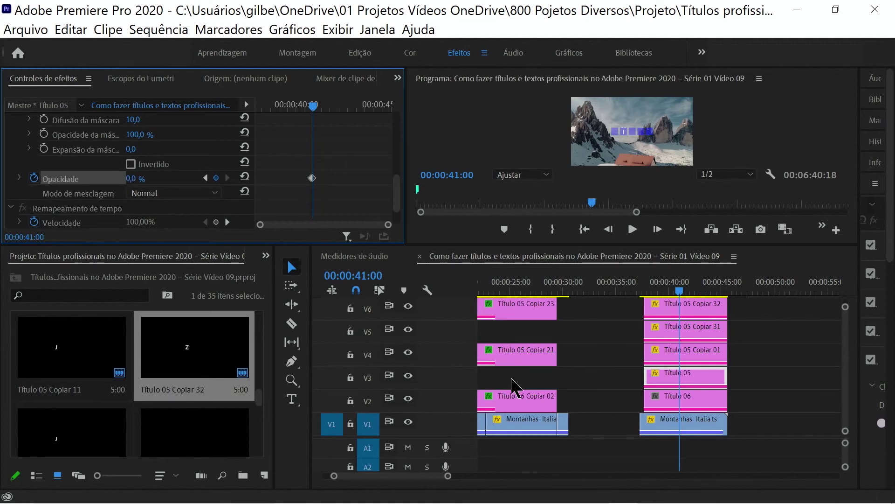
click(689, 349)
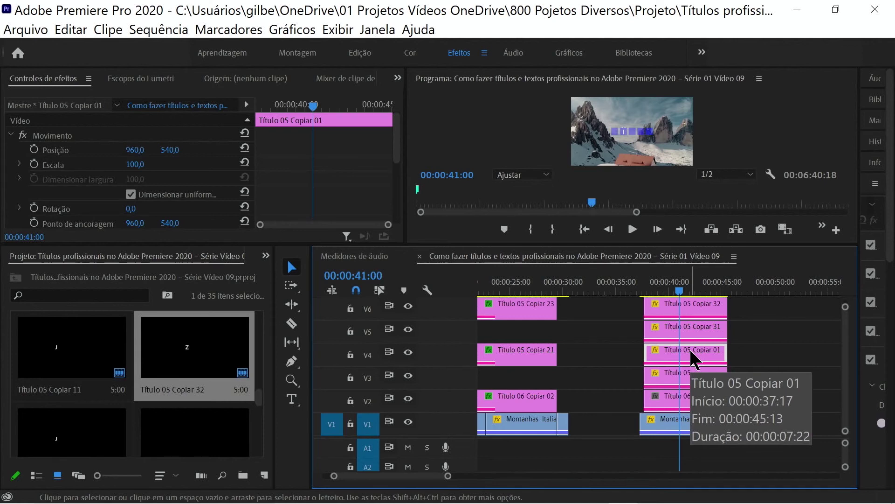
Step: Keyframe Título 05 Copiar 01's opacity at 0% on 00:00:40:23 and 100% on 00:00:41:00
key(Left)
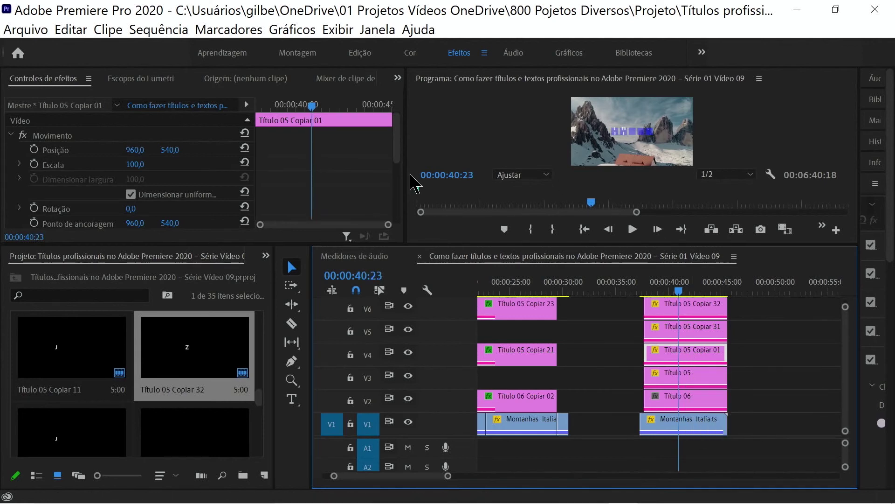
click(396, 153)
drag(396, 154, 395, 214)
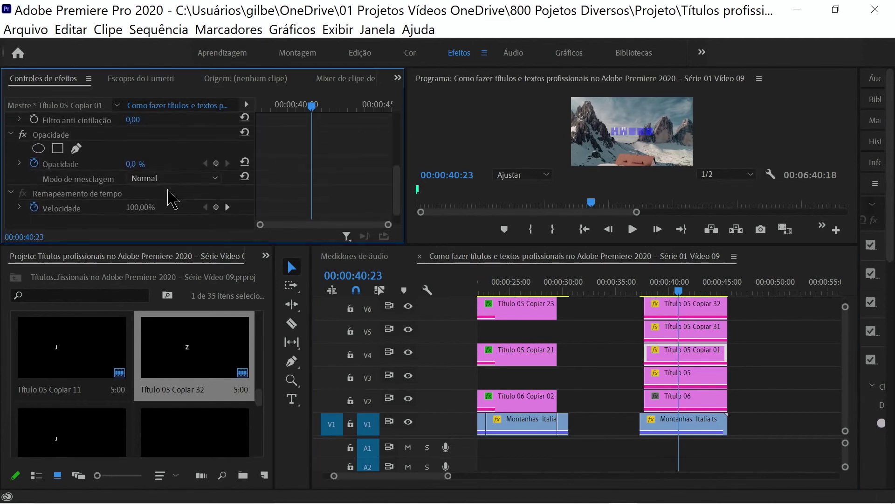
click(216, 163)
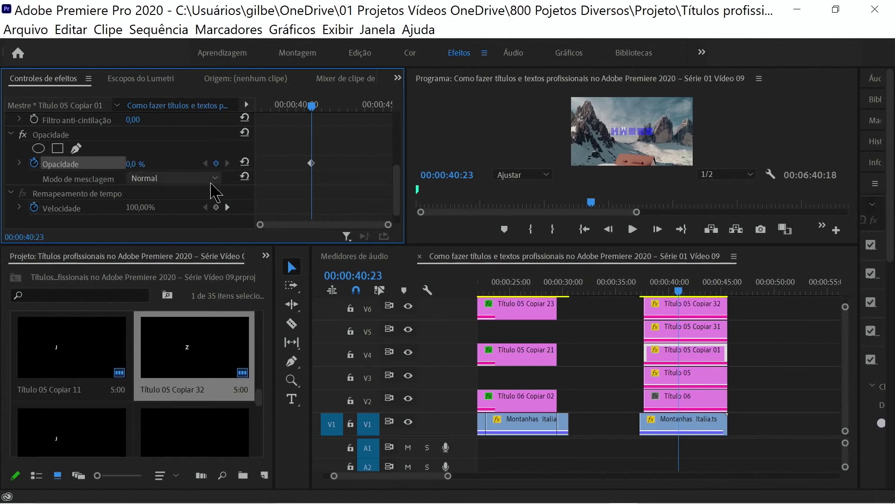
key(Right)
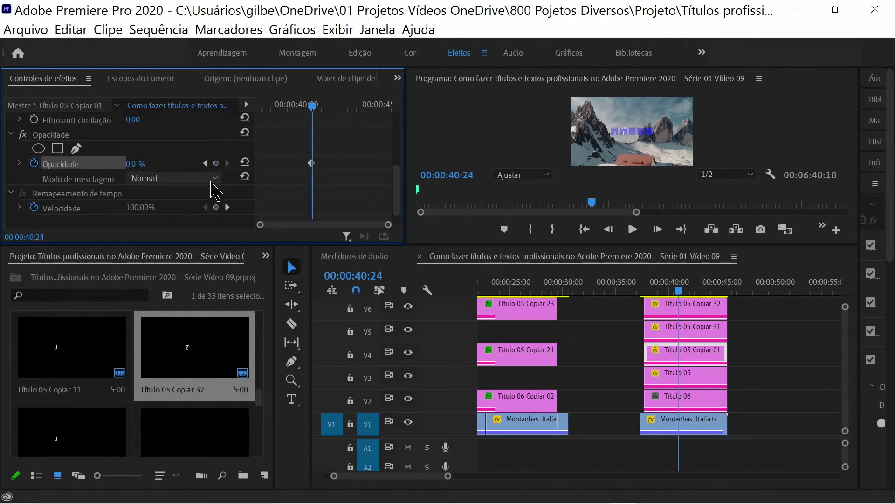
drag(132, 163, 145, 164)
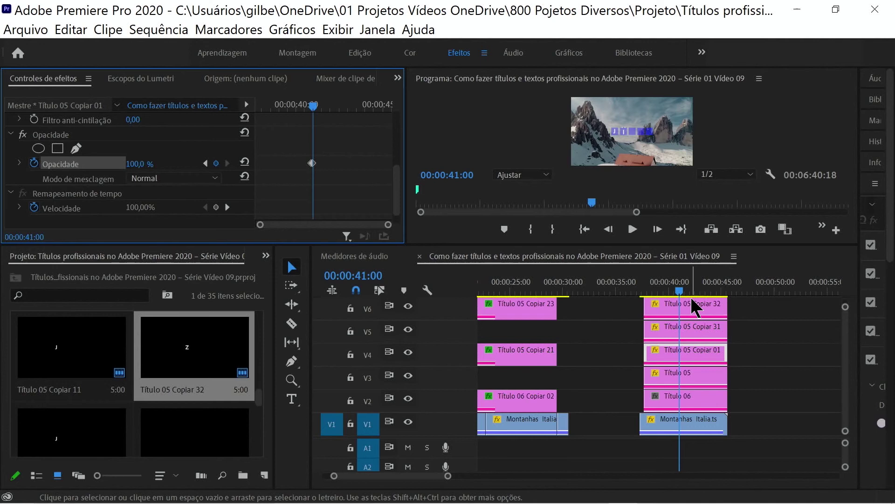
drag(680, 290, 670, 290)
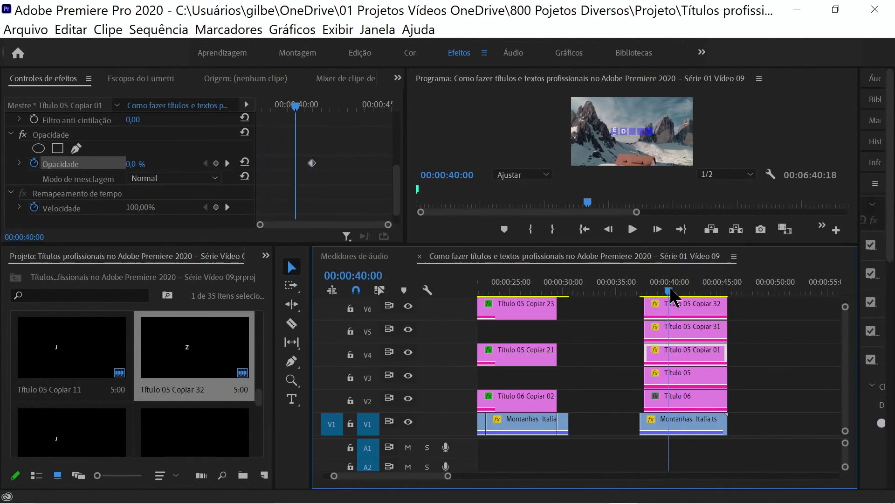
drag(670, 293, 680, 291)
key(grave)
mouse_move(343, 447)
mouse_down()
mouse_move(397, 450)
mouse_move(364, 437)
mouse_move(375, 437)
mouse_up()
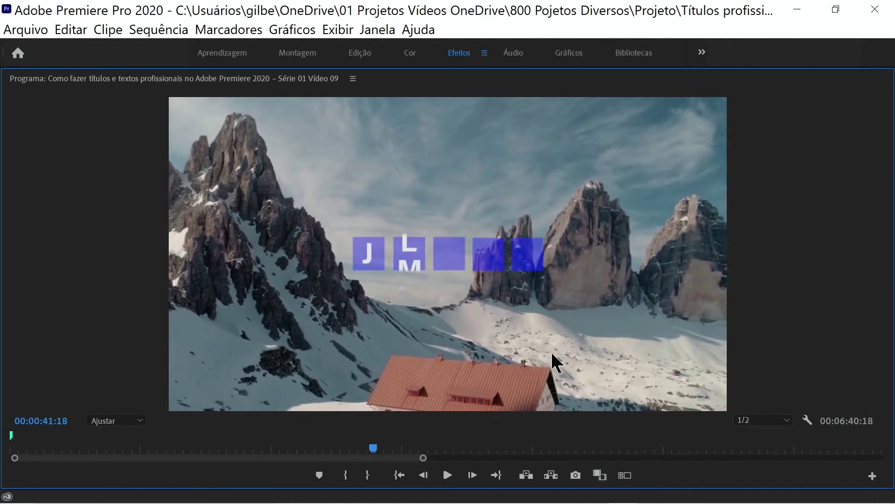
drag(373, 448, 394, 447)
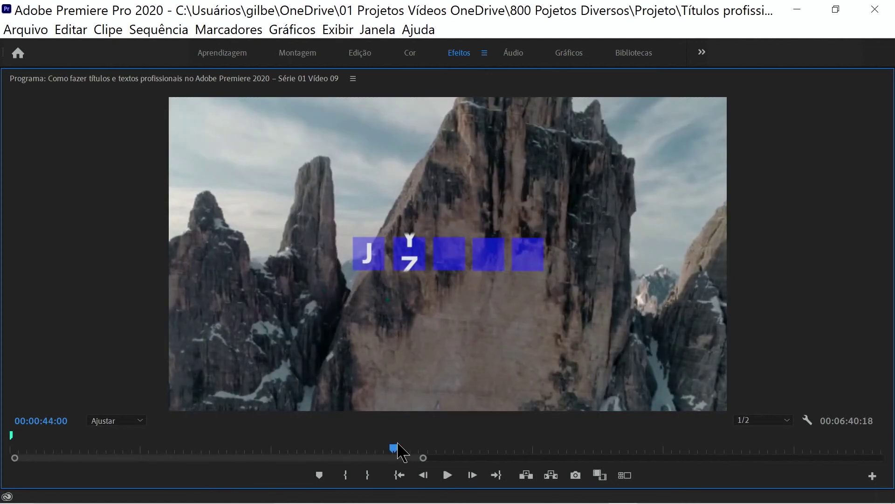
key(Right)
key(Right)
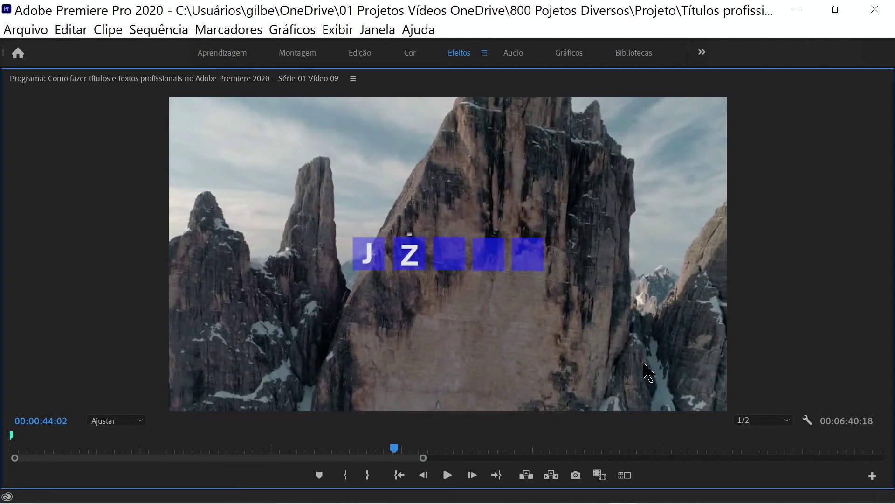
key(Left)
key(Left)
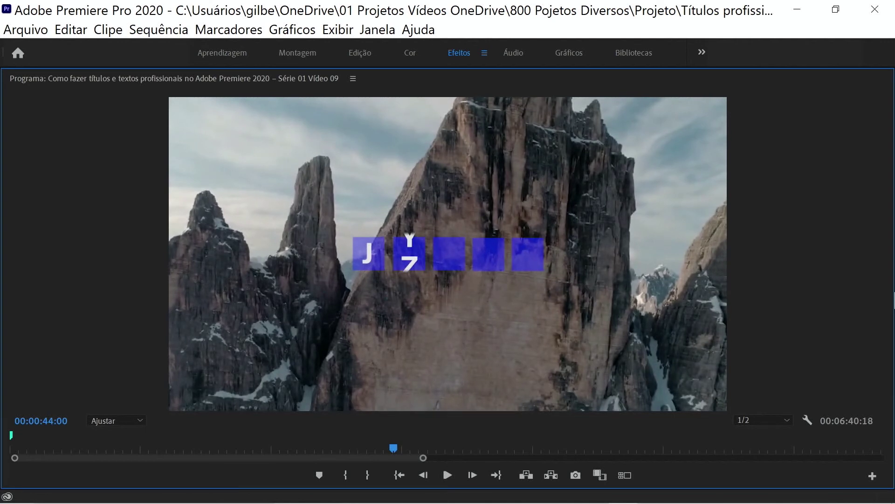
key(grave)
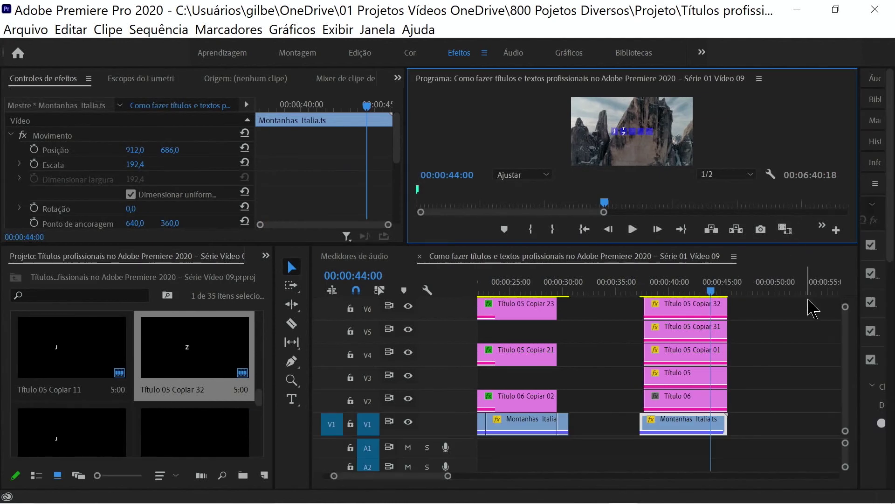
Step: Keyframe Título 05 Copiar 31's opacity from 100% at 00:00:44:00 down to 0% at 00:00:44:02
click(694, 332)
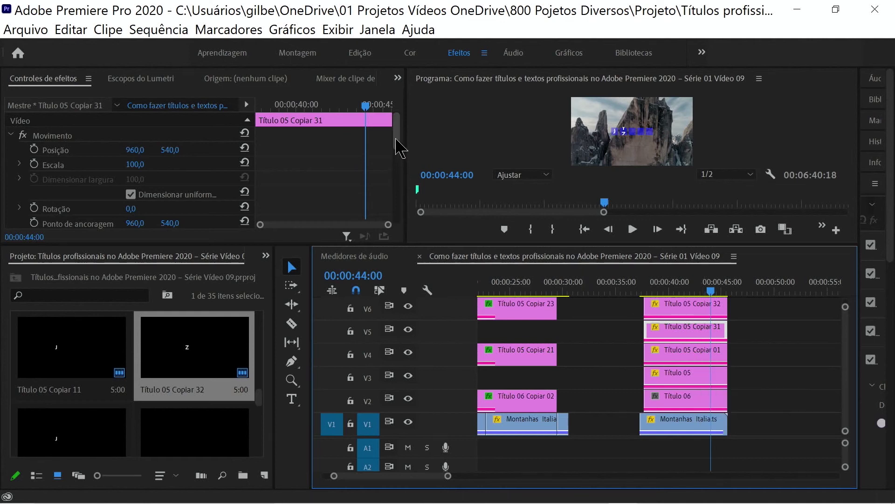
drag(396, 139, 399, 224)
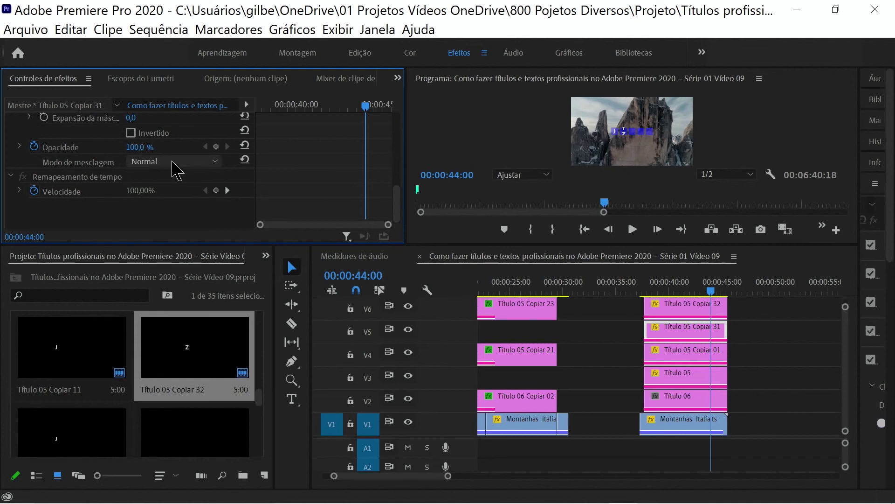
click(216, 146)
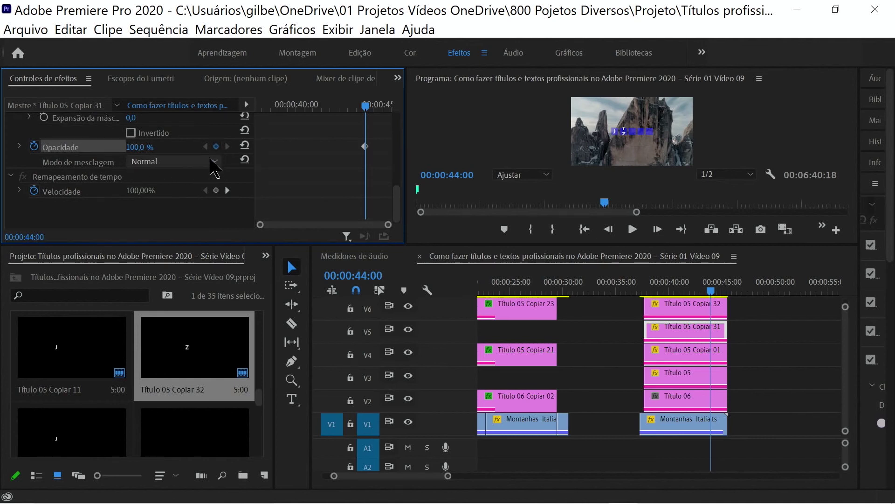
key(Right)
key(Right)
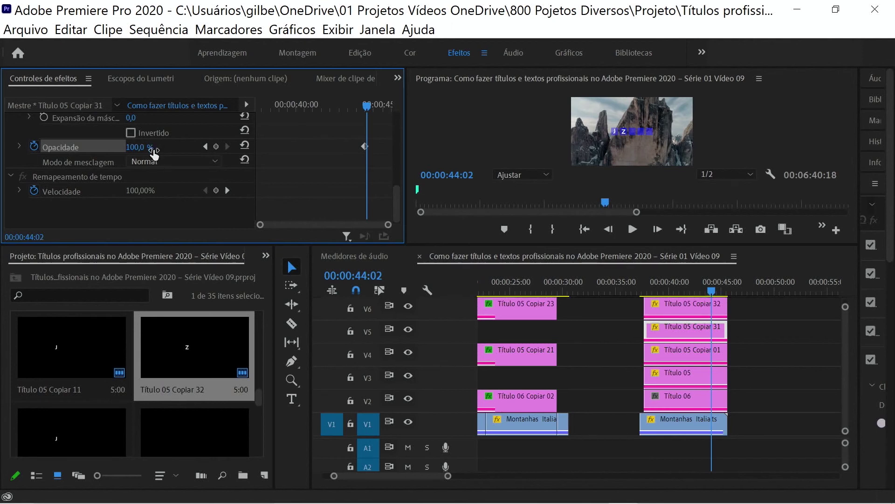
drag(154, 154, 116, 154)
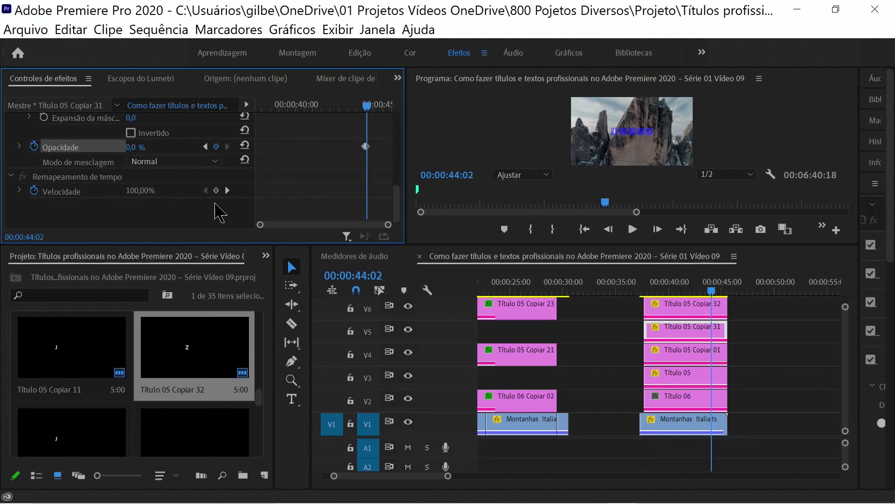
click(686, 309)
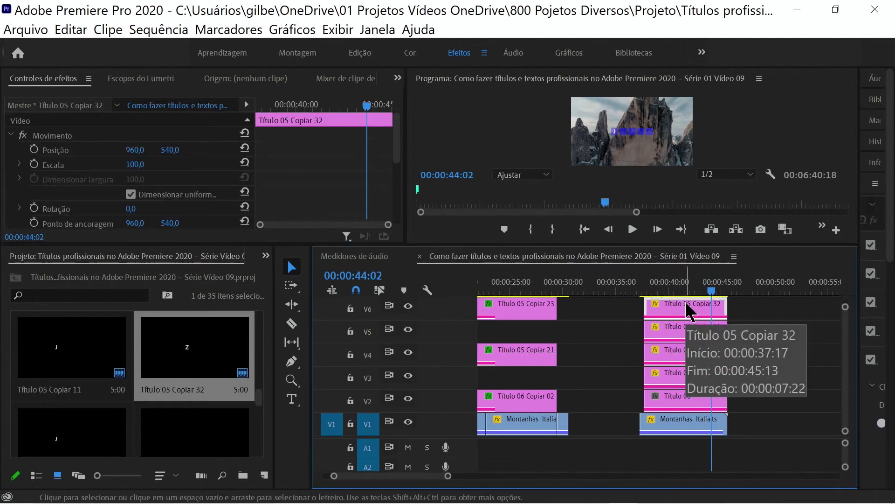
Step: Keyframe Título 05 Copiar 32's opacity at 0% on 00:00:44:00 and 99% on 00:00:44:02
key(Left)
key(Left)
drag(397, 140, 397, 198)
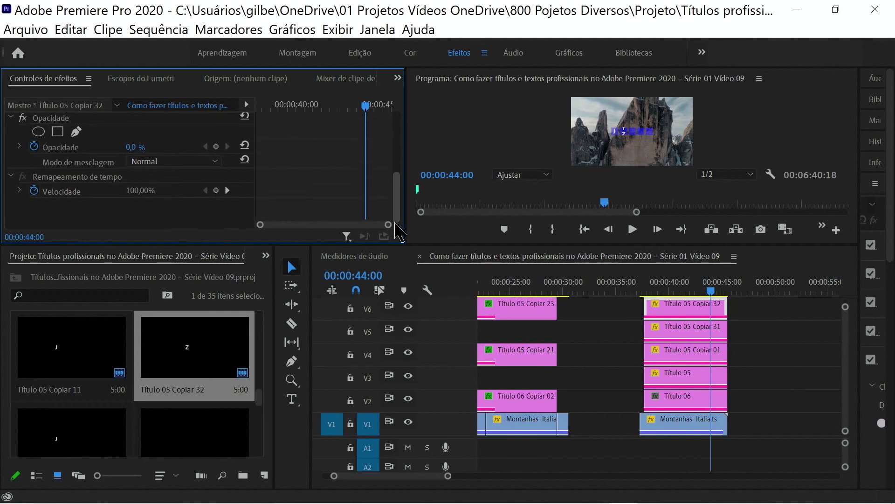
click(216, 147)
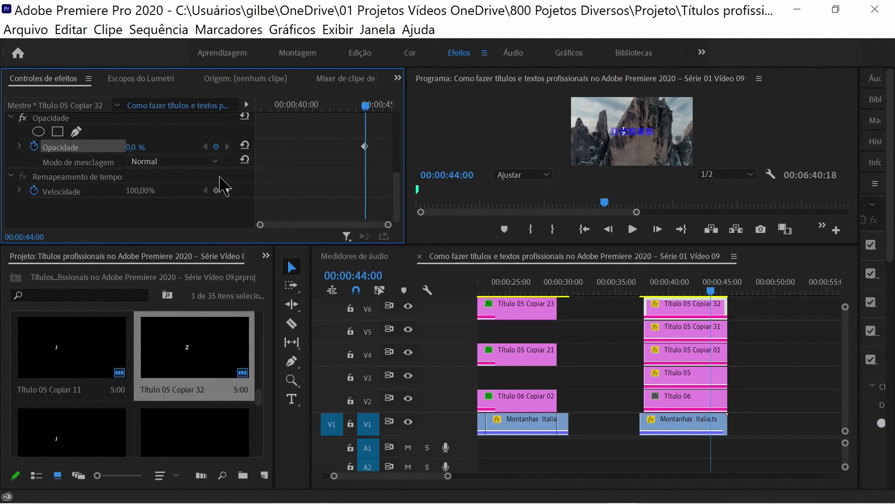
key(Right)
key(Right)
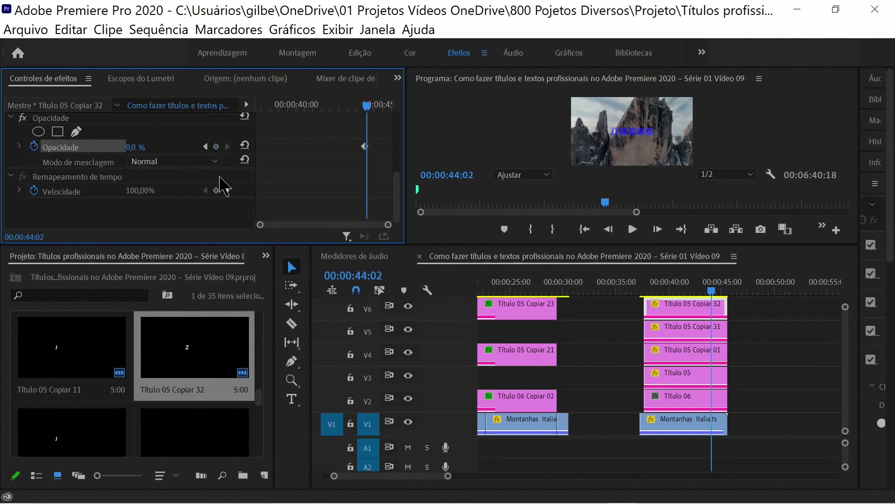
drag(131, 147, 136, 147)
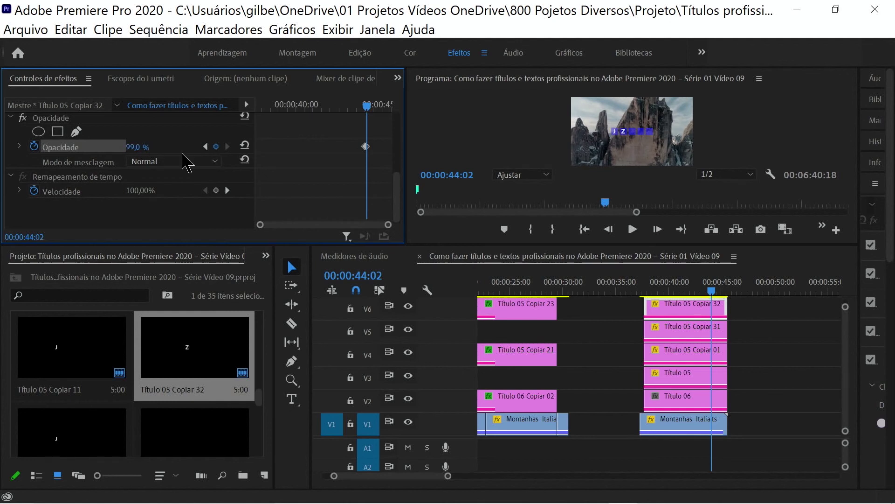
Step: Give the timeline more vertical room and move the playhead back to 00:00:38:05
drag(541, 245, 540, 208)
click(653, 252)
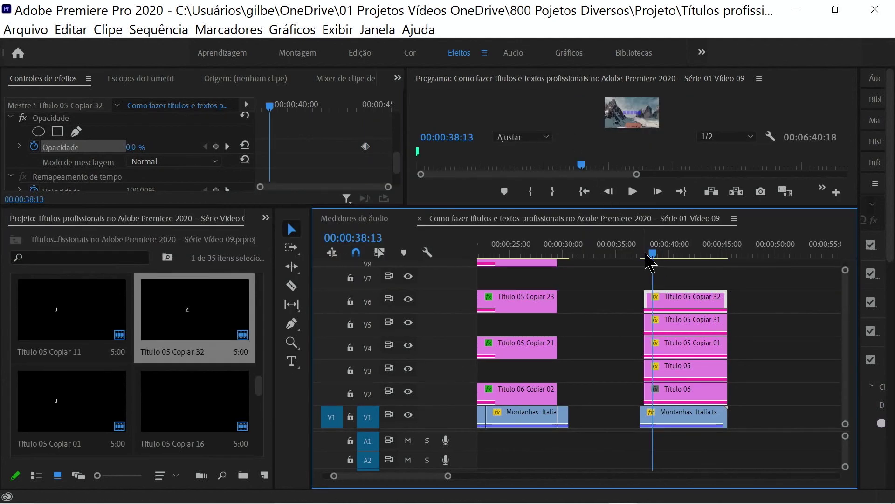
drag(653, 256, 649, 256)
Step: Maximize the Program monitor, play the letter animation, and stop around 00:00:41:24 to review
click(565, 118)
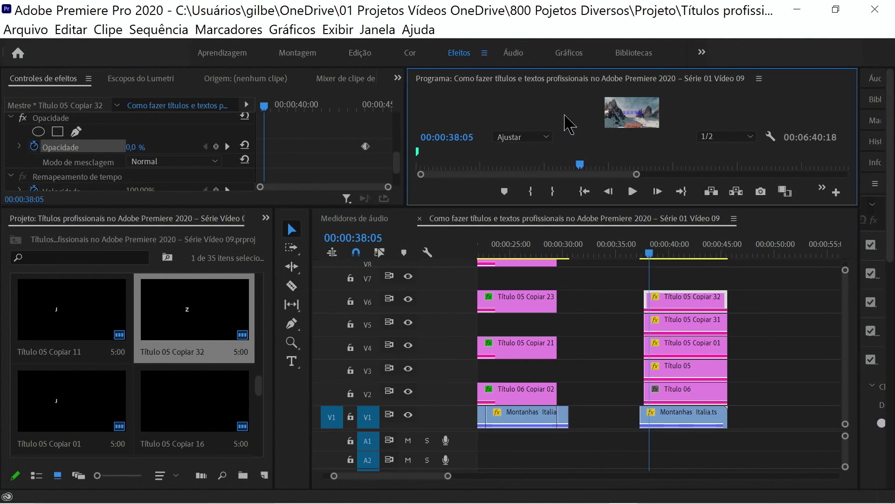
key(grave)
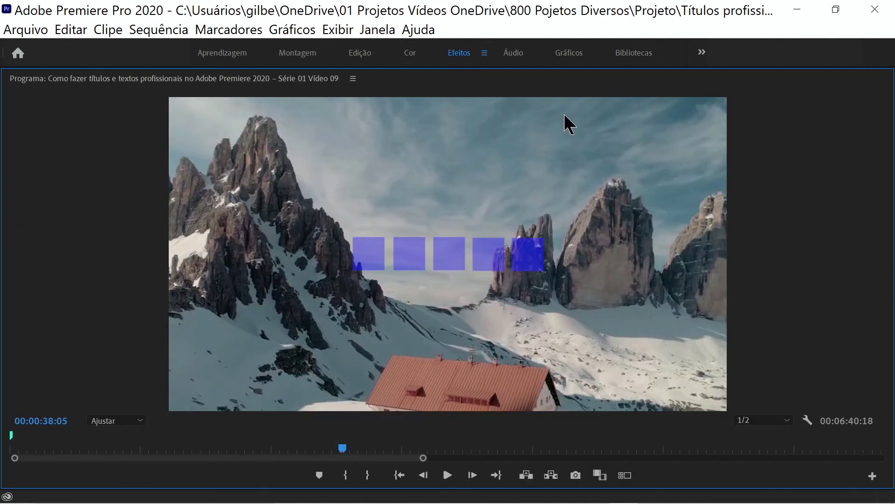
key(space)
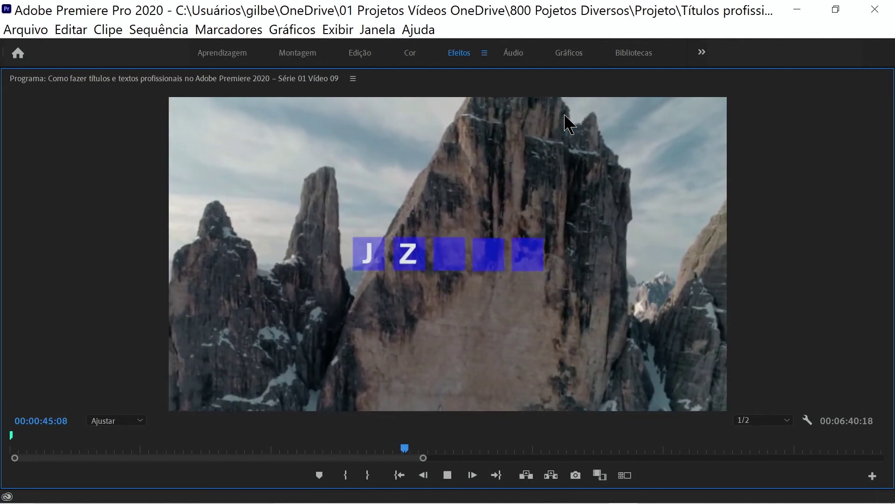
click(376, 448)
drag(377, 448, 374, 449)
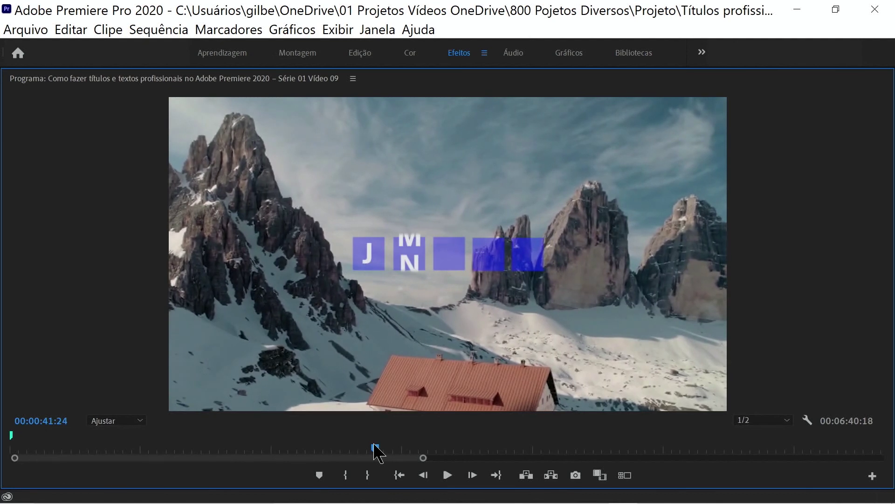